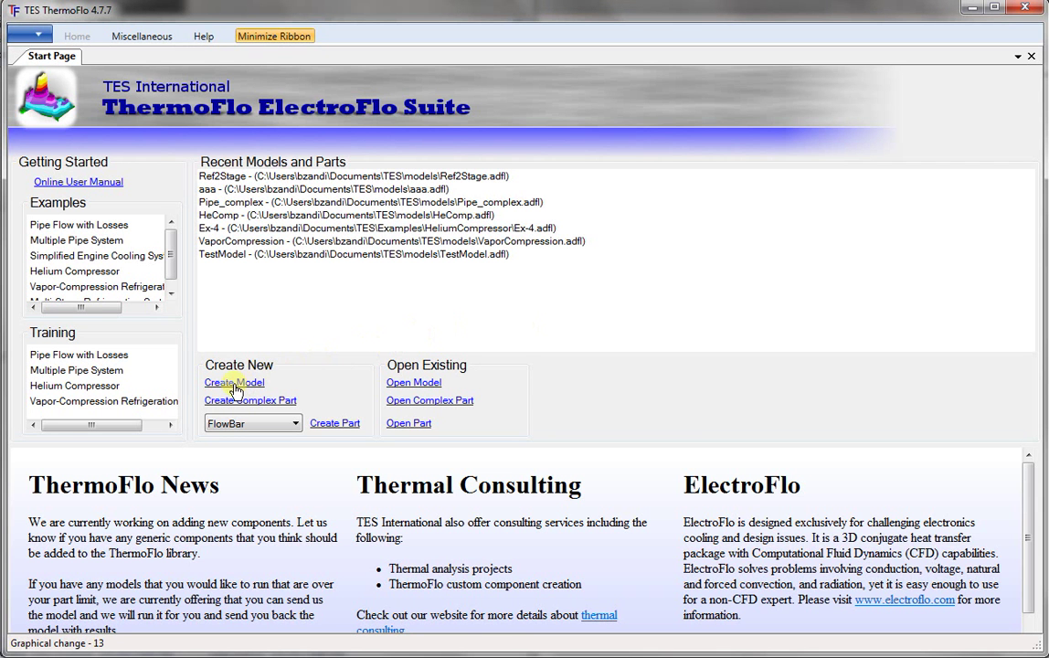
Create a new blank model and save it as Ref-2Stage.adfl.
{"action": "left_click", "coordinate": [234, 384]}
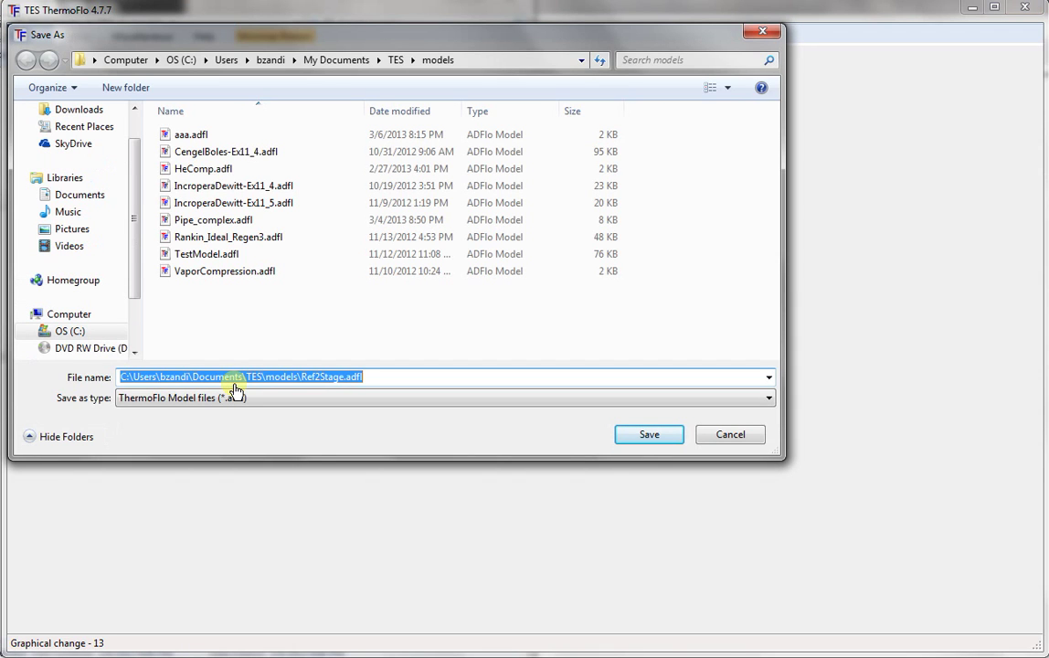
{"action": "type", "text": "Ref-"}
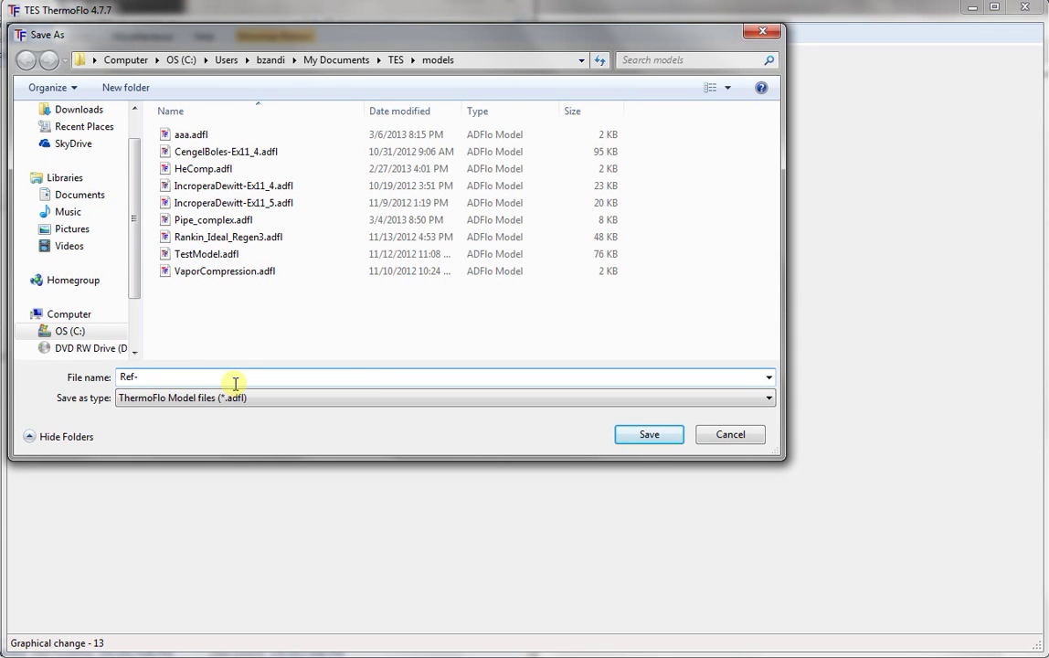
{"action": "type", "text": "2Stage"}
{"action": "left_click", "coordinate": [651, 437]}
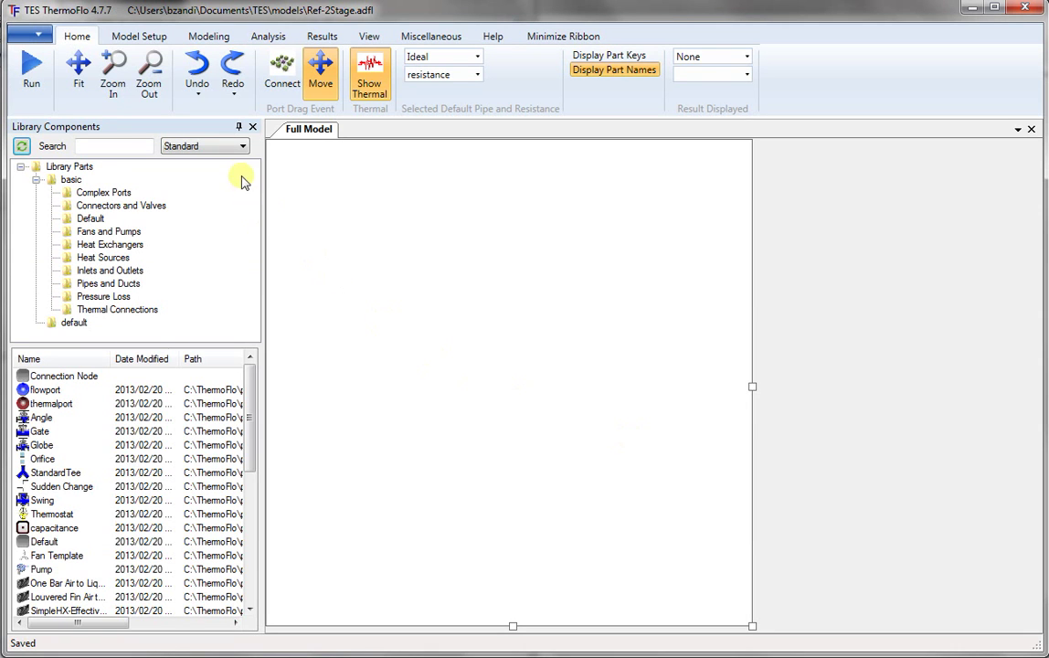
Switch the library to Thermodynamic components and place a compressor and a condenser.
{"action": "left_click", "coordinate": [243, 148]}
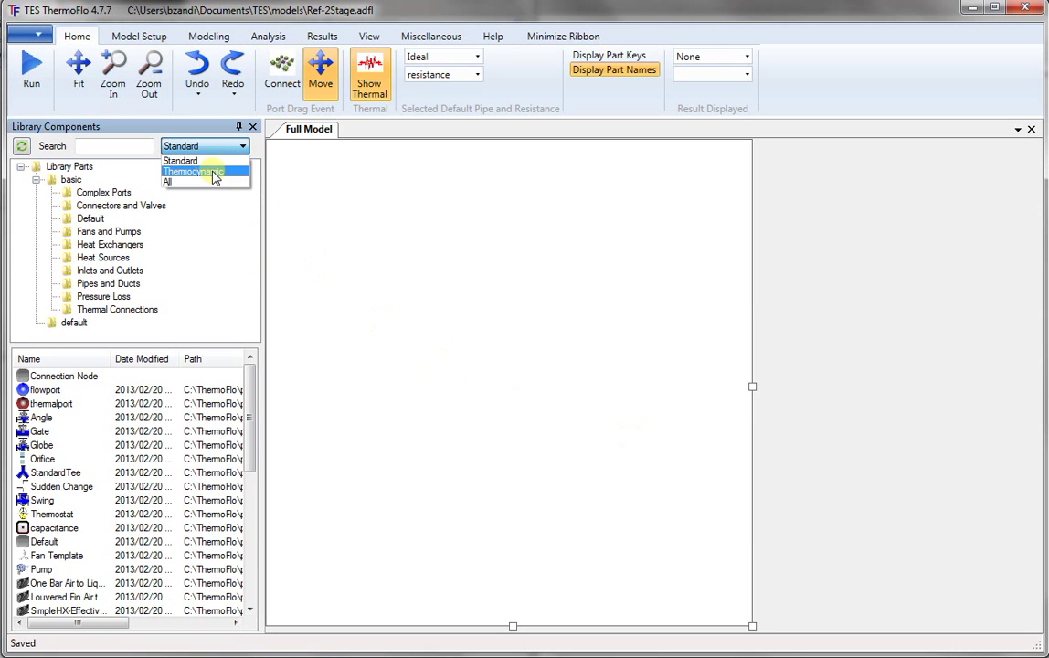
{"action": "left_click", "coordinate": [212, 171]}
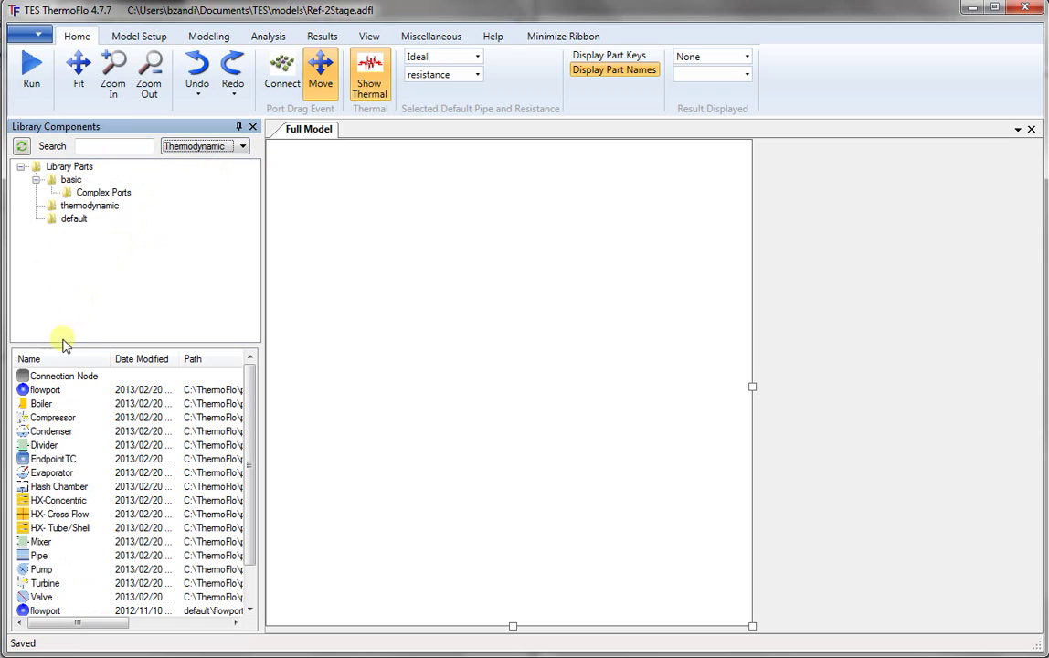
{"action": "left_click_drag", "start_coordinate": [41, 418], "coordinate": [660, 272]}
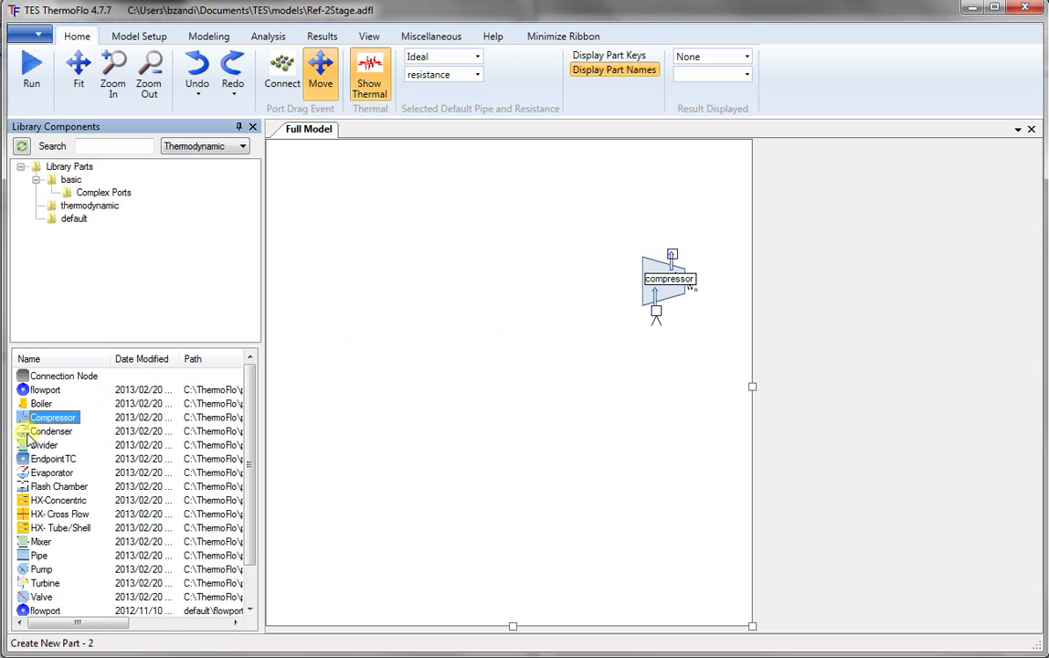
{"action": "left_click_drag", "start_coordinate": [36, 431], "coordinate": [476, 189]}
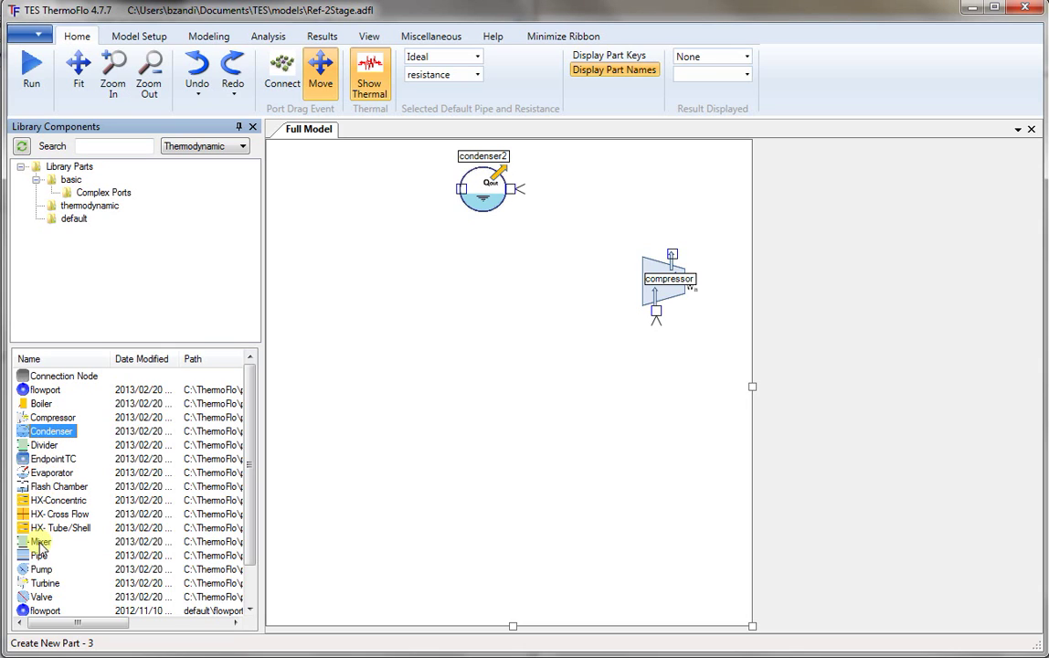
Place a valve, a flash chamber and a second valve in a column left of the compressor.
{"action": "left_click", "coordinate": [38, 597]}
{"action": "left_click_drag", "start_coordinate": [39, 597], "coordinate": [365, 210]}
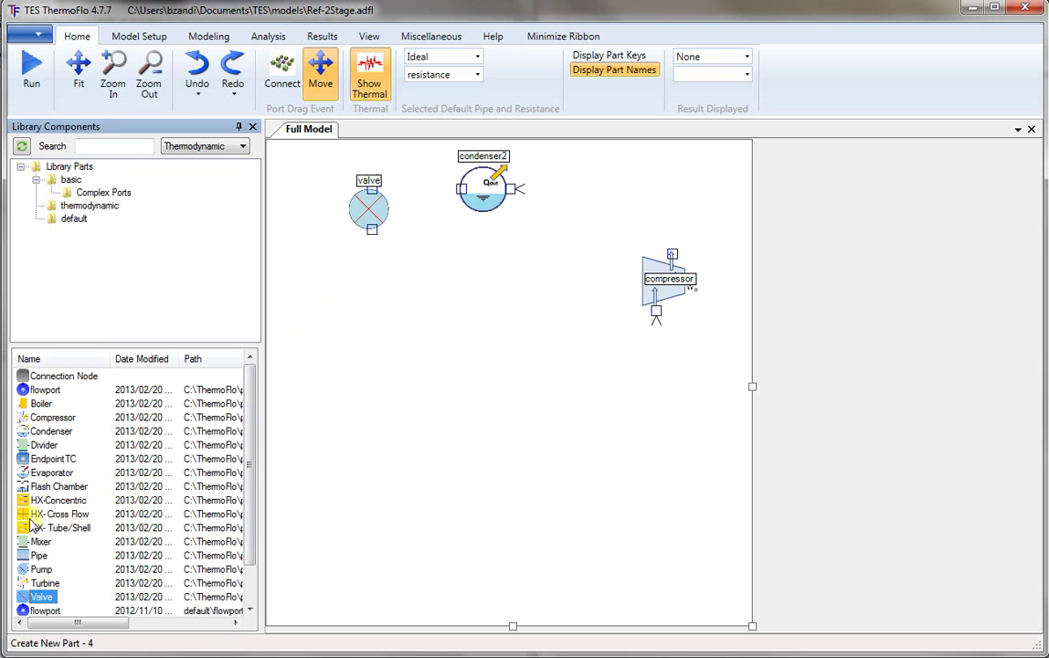
{"action": "left_click_drag", "start_coordinate": [41, 486], "coordinate": [357, 321]}
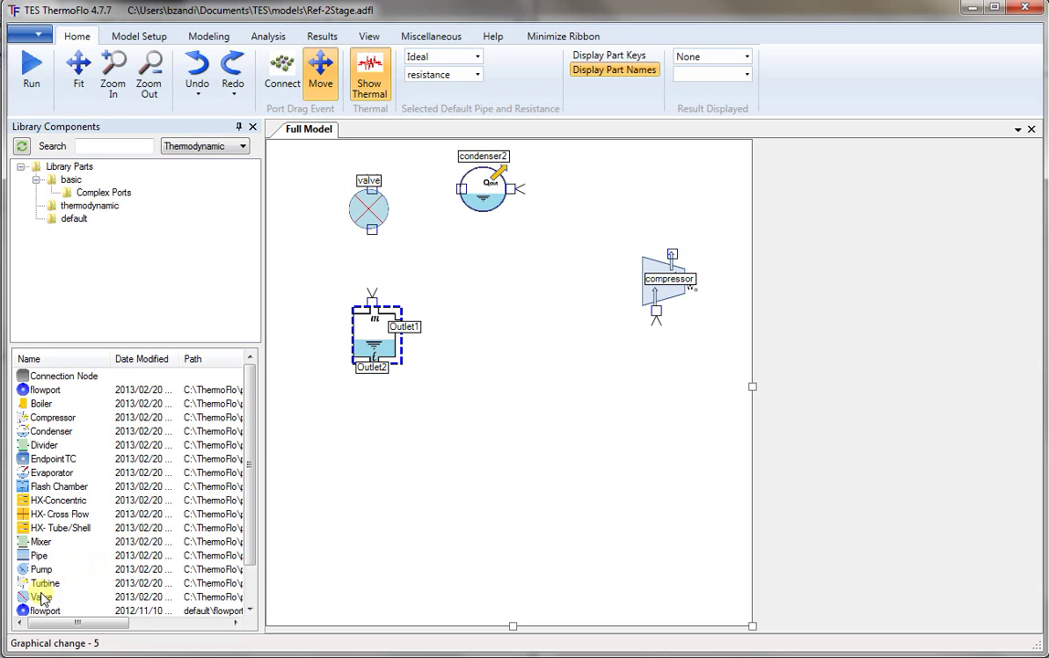
{"action": "left_click_drag", "start_coordinate": [41, 597], "coordinate": [378, 496]}
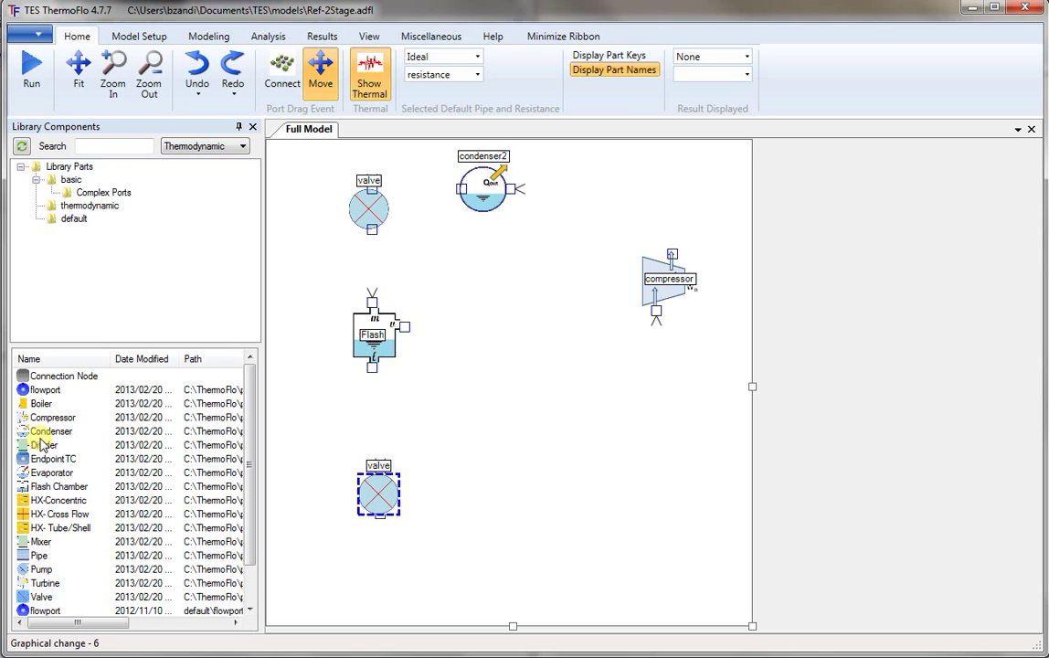
Place an evaporator, a second compressor and a mixer, then lower the flash tank slightly.
{"action": "left_click_drag", "start_coordinate": [42, 472], "coordinate": [499, 509]}
{"action": "left_click", "coordinate": [494, 517]}
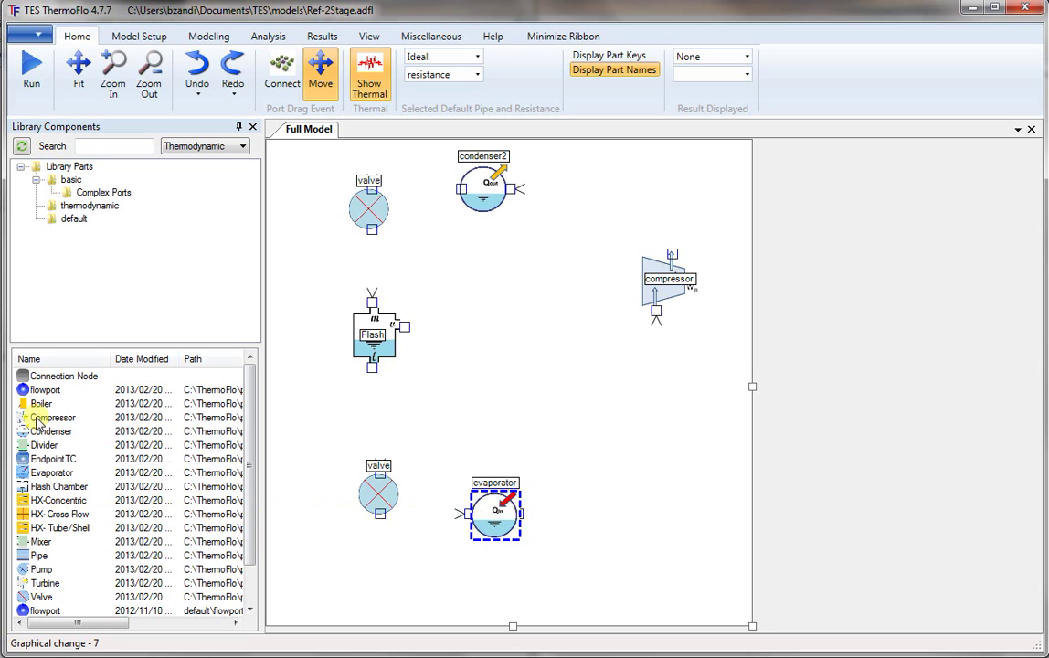
{"action": "mouse_move", "coordinate": [39, 417]}
{"action": "left_mouse_down"}
{"action": "mouse_move", "coordinate": [519, 483]}
{"action": "mouse_move", "coordinate": [591, 489]}
{"action": "mouse_move", "coordinate": [587, 470]}
{"action": "left_mouse_up"}
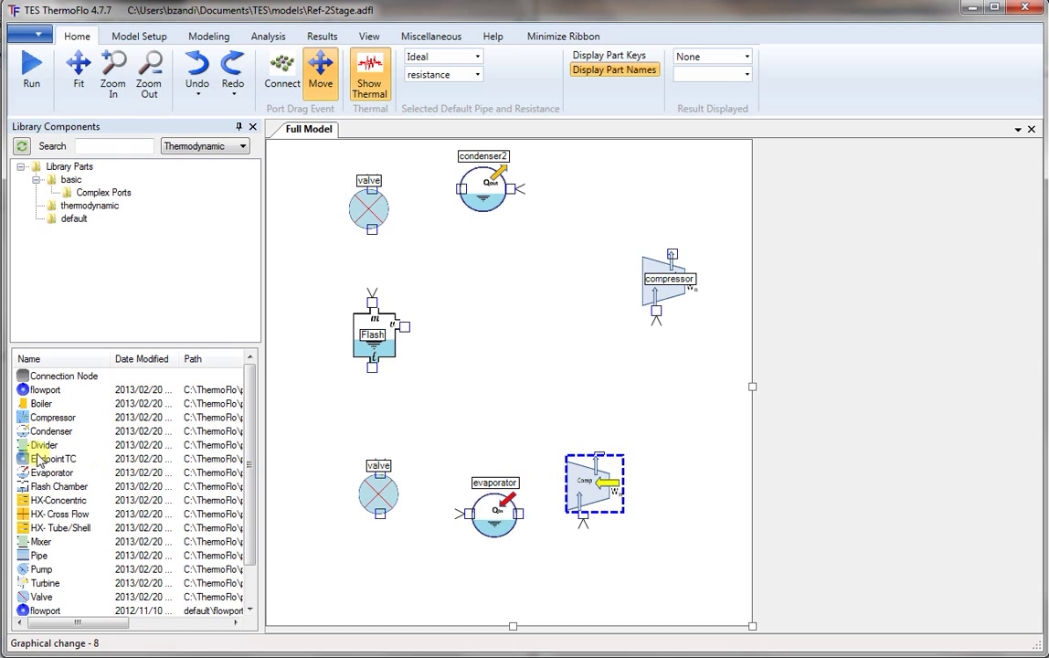
{"action": "left_click_drag", "start_coordinate": [30, 543], "coordinate": [610, 395]}
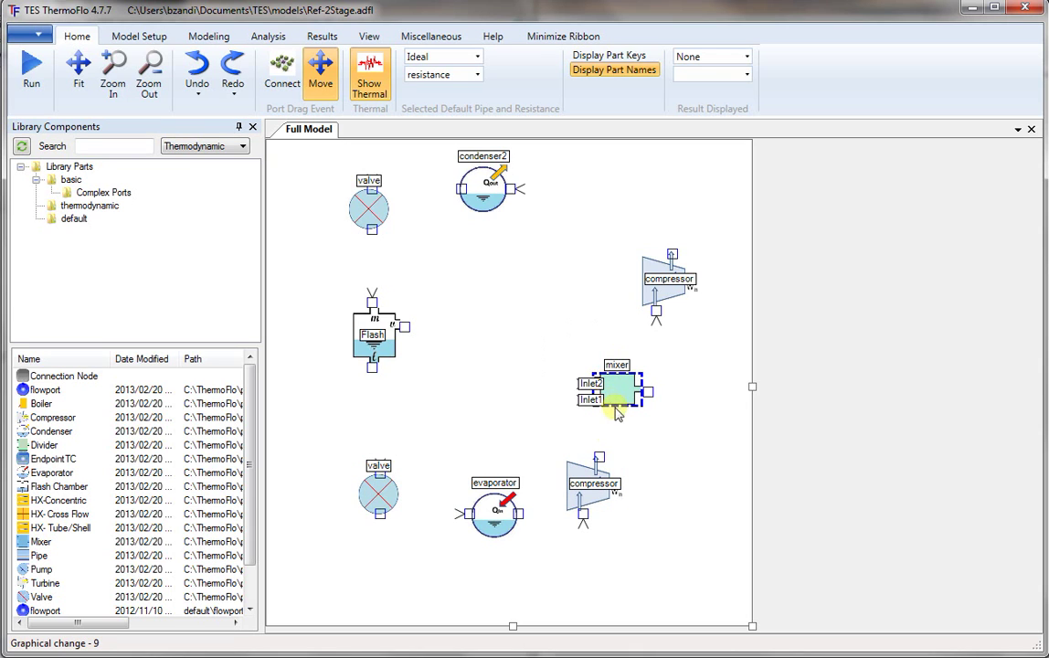
{"action": "left_click", "coordinate": [366, 351]}
{"action": "left_click_drag", "start_coordinate": [365, 352], "coordinate": [365, 393]}
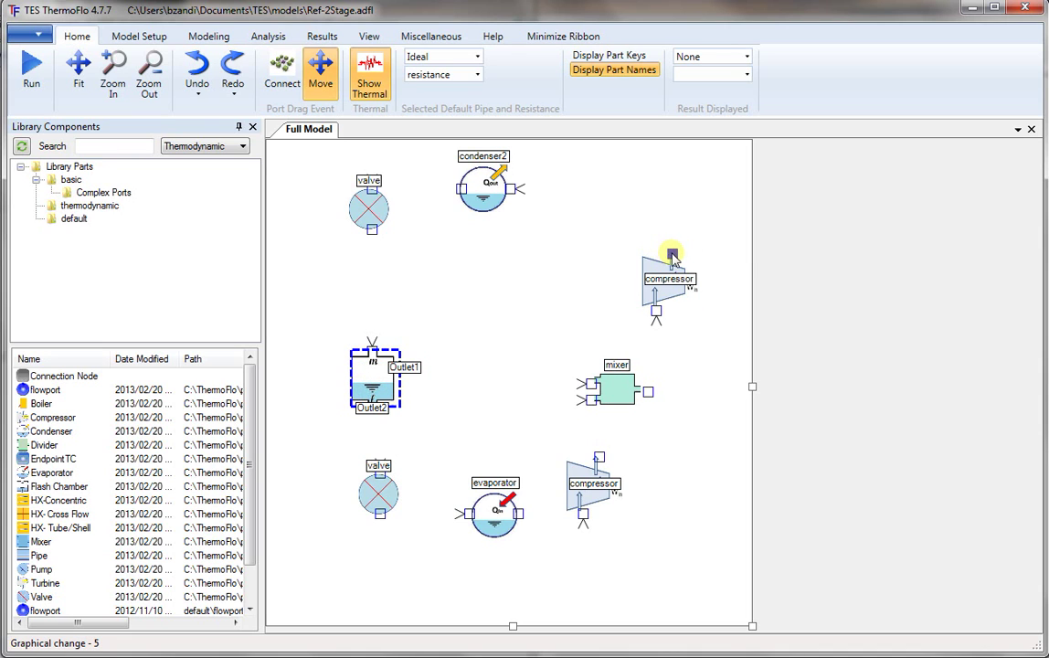
Pipe compressor to condenser2, valve to flash tank to lower valve, and both flash outlets and lower compressor to the mixer.
{"action": "left_click_drag", "start_coordinate": [672, 254], "coordinate": [372, 189]}
{"action": "left_click_drag", "start_coordinate": [372, 233], "coordinate": [371, 358]}
{"action": "left_click_drag", "start_coordinate": [373, 408], "coordinate": [583, 513]}
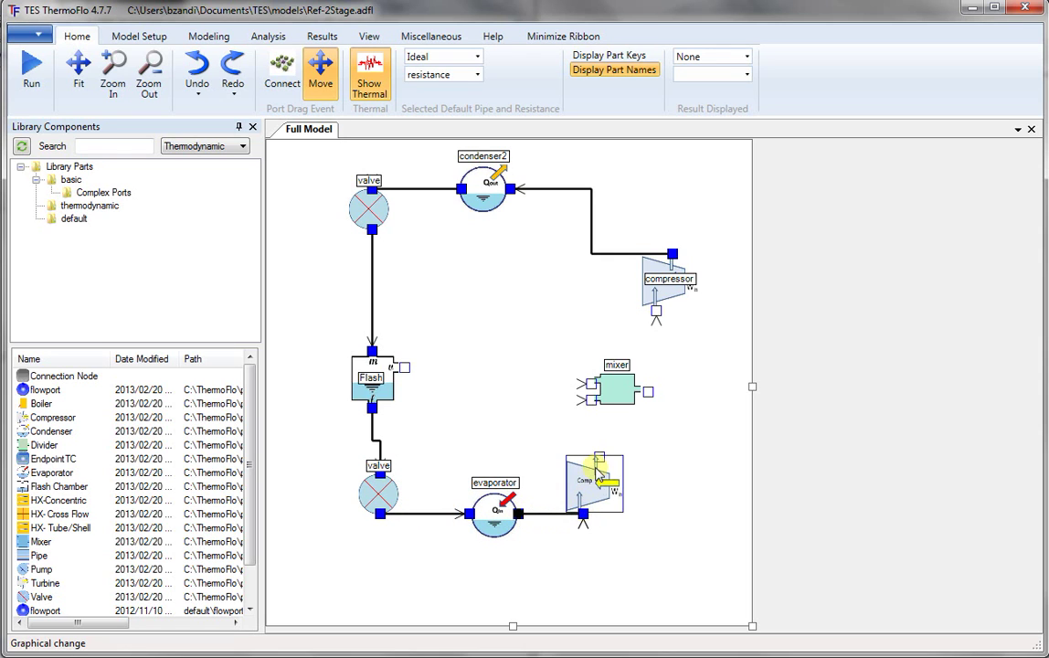
{"action": "left_click_drag", "start_coordinate": [598, 457], "coordinate": [591, 399]}
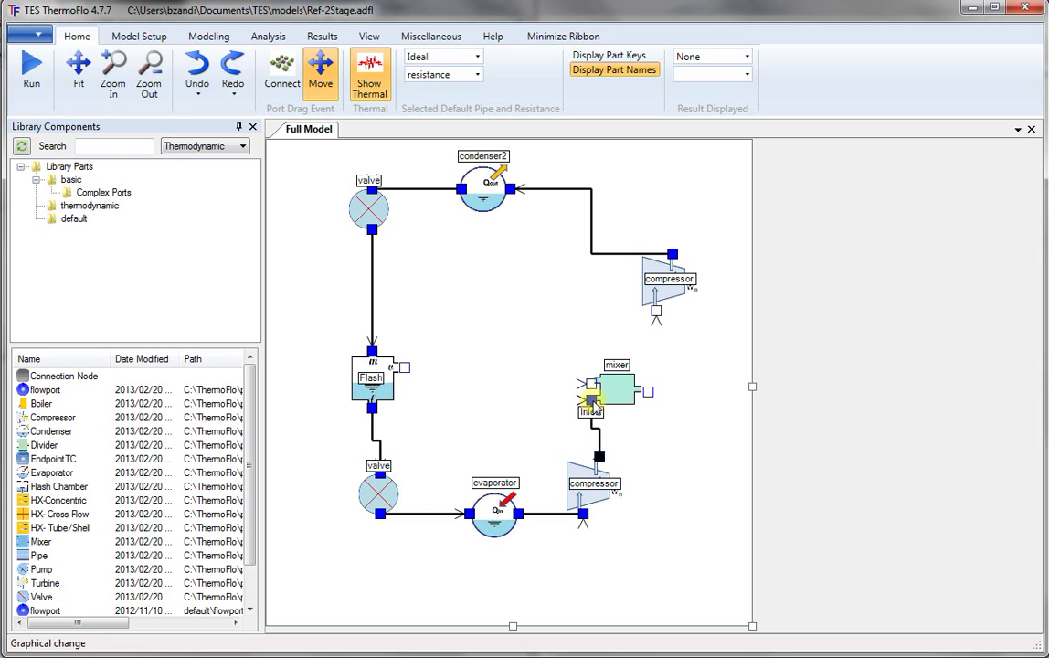
{"action": "left_click_drag", "start_coordinate": [404, 367], "coordinate": [656, 310]}
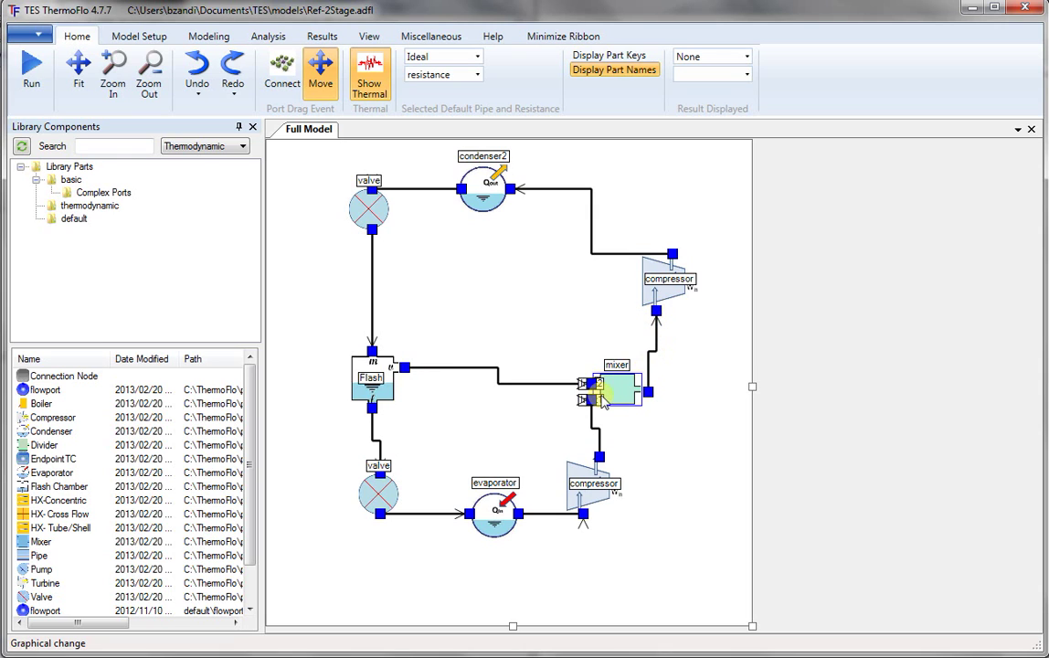
Nudge the mixer, flash tank and lower valve to straighten the pipes.
{"action": "left_click_drag", "start_coordinate": [603, 402], "coordinate": [607, 391]}
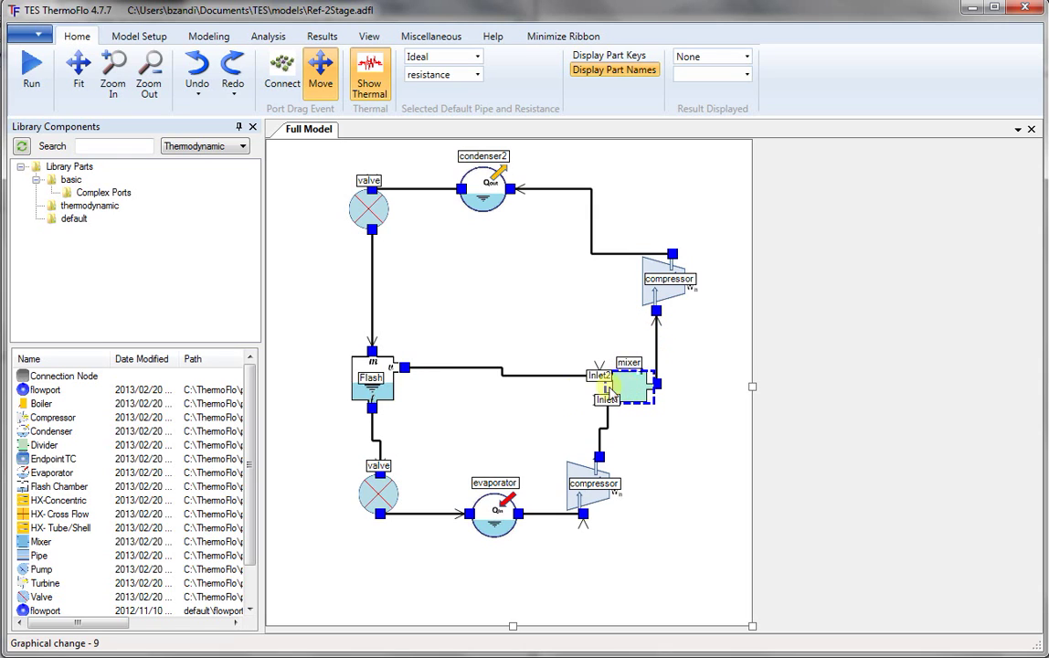
{"action": "left_click_drag", "start_coordinate": [376, 382], "coordinate": [381, 399]}
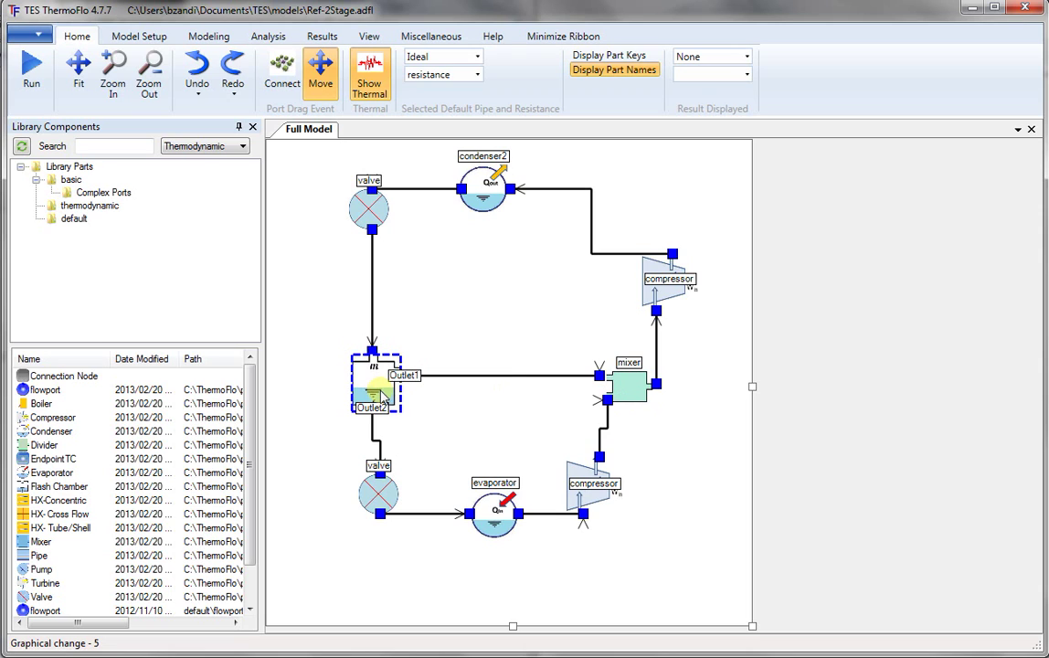
{"action": "mouse_move", "coordinate": [382, 498]}
{"action": "left_mouse_down"}
{"action": "mouse_move", "coordinate": [382, 436]}
{"action": "mouse_move", "coordinate": [382, 498]}
{"action": "left_mouse_up"}
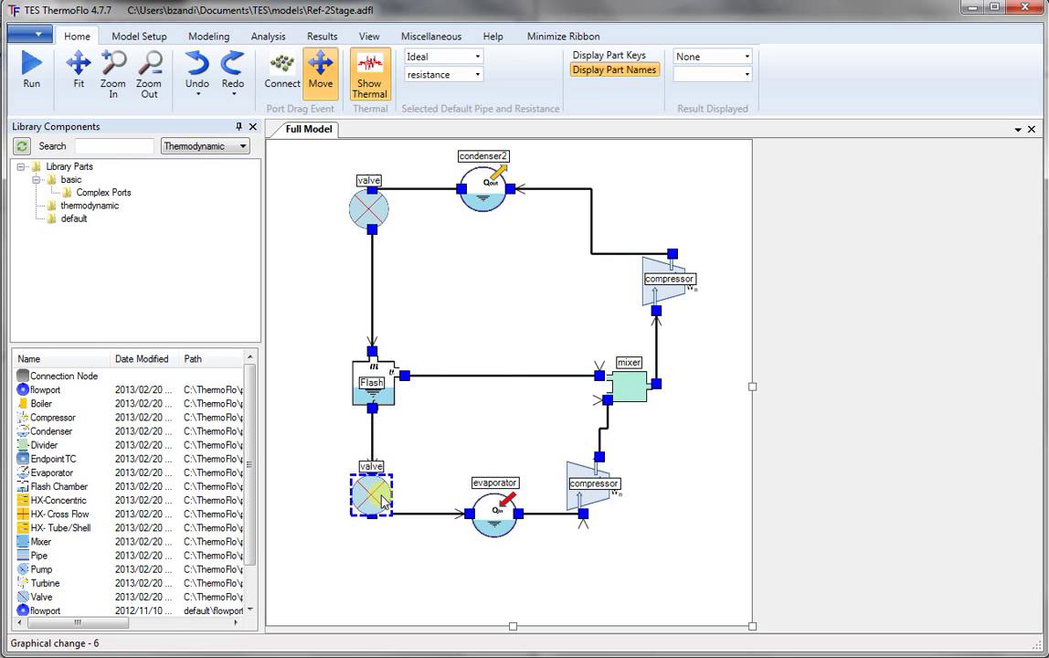
Attach a fluid marker to the mixer-to-upper-compressor pipe and assign R134A from Refrigerants.
{"action": "right_click", "coordinate": [655, 312]}
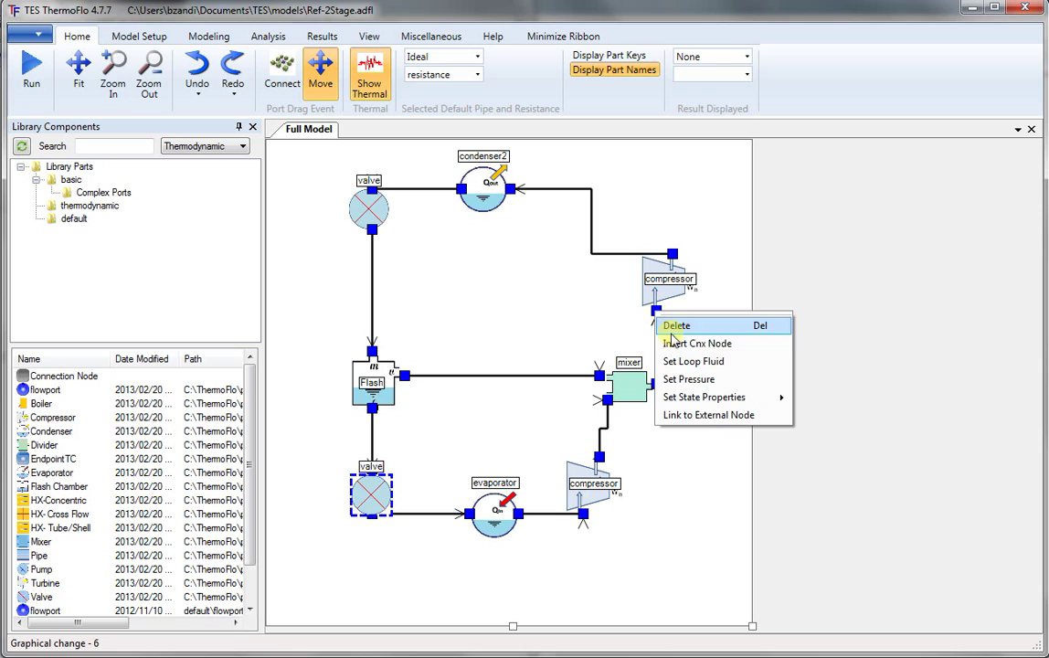
{"action": "left_click", "coordinate": [685, 362]}
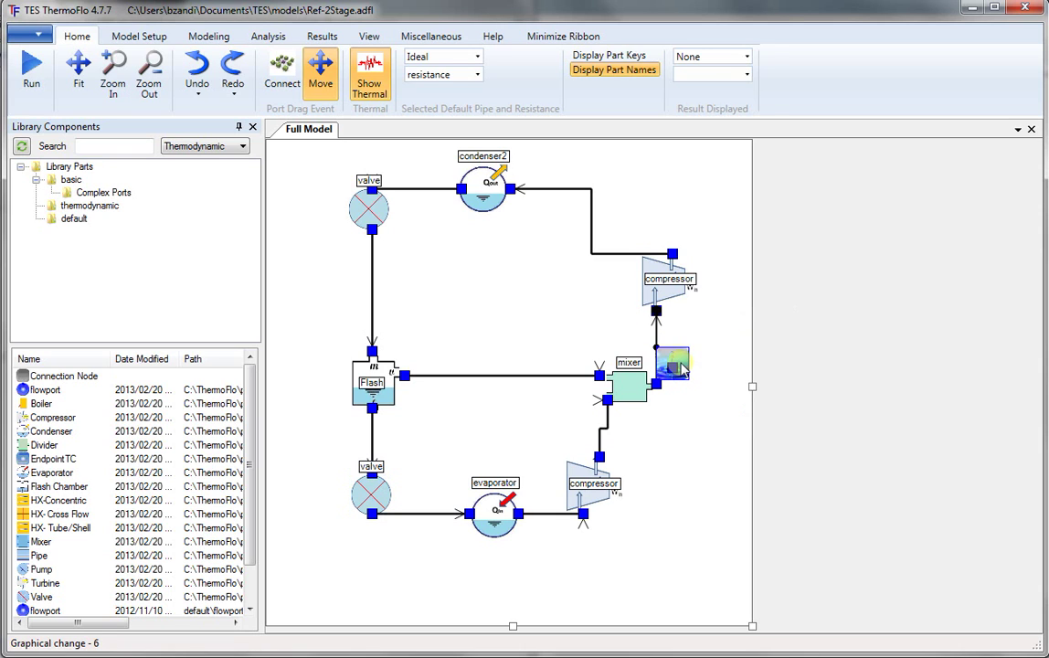
{"action": "left_click_drag", "start_coordinate": [681, 368], "coordinate": [697, 340]}
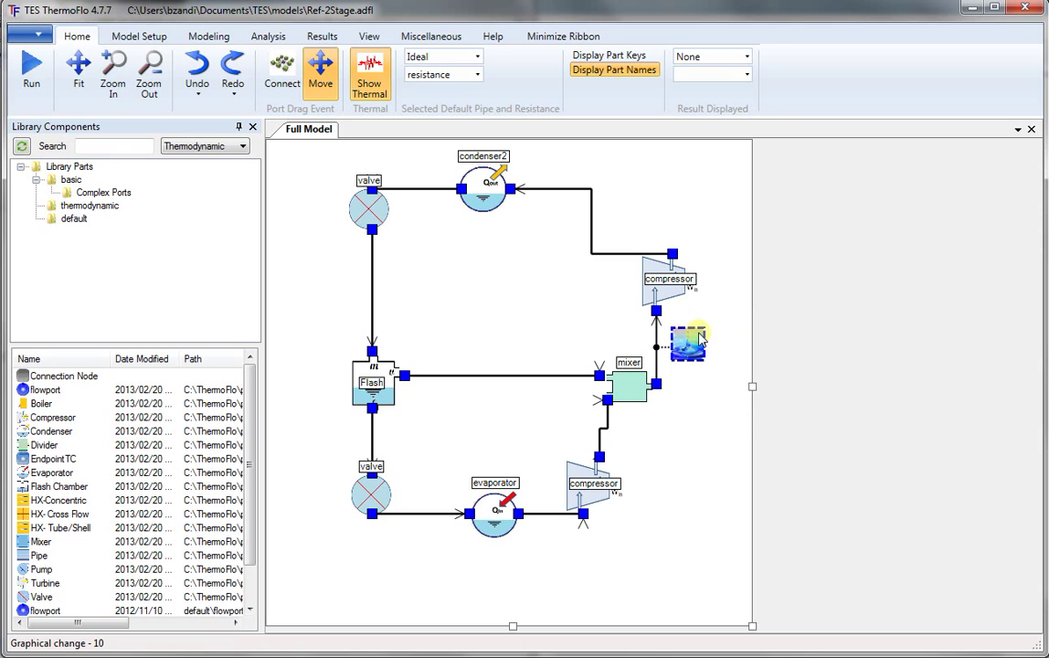
{"action": "left_click", "coordinate": [699, 338]}
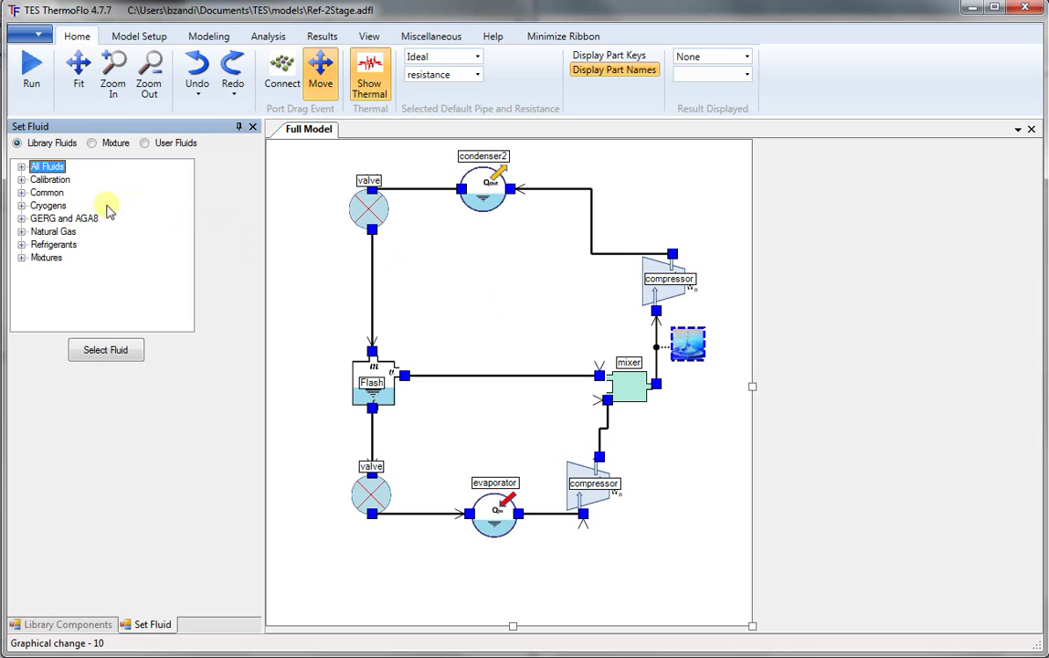
{"action": "left_click", "coordinate": [22, 245]}
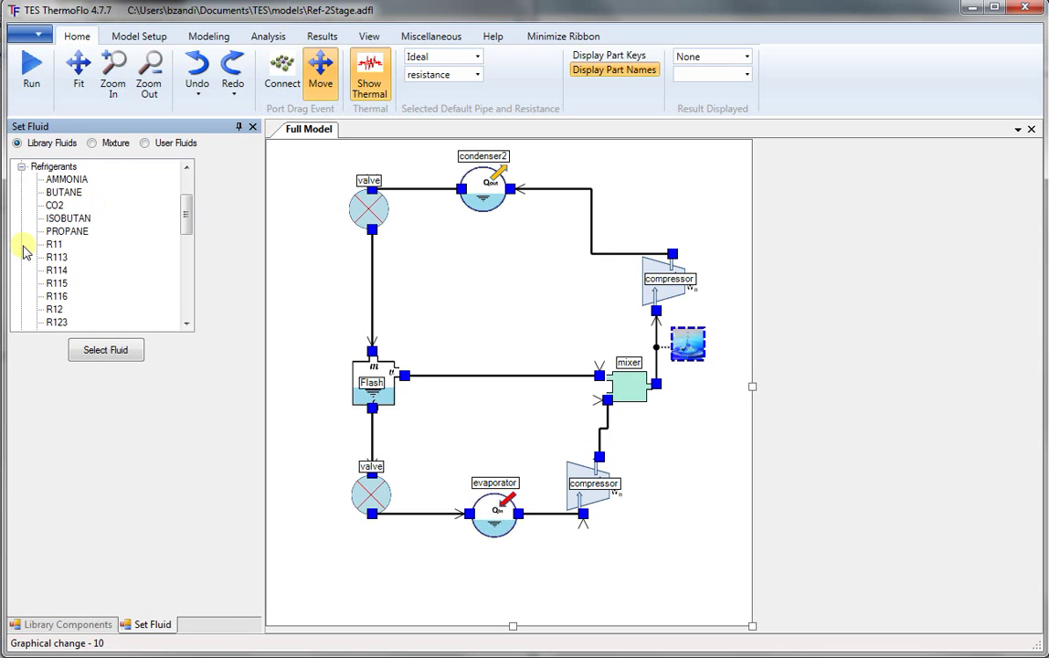
{"action": "scroll", "coordinate": [57, 245], "scroll_direction": "down", "scroll_amount": 1}
{"action": "scroll", "coordinate": [58, 246], "scroll_direction": "down", "scroll_amount": 1}
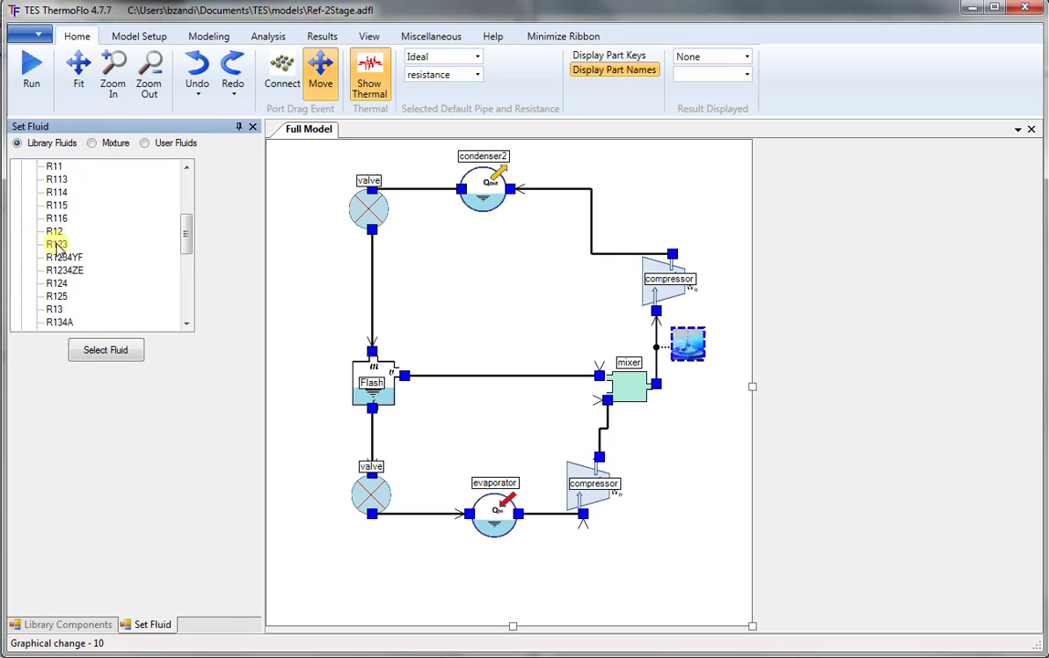
{"action": "left_click", "coordinate": [60, 324]}
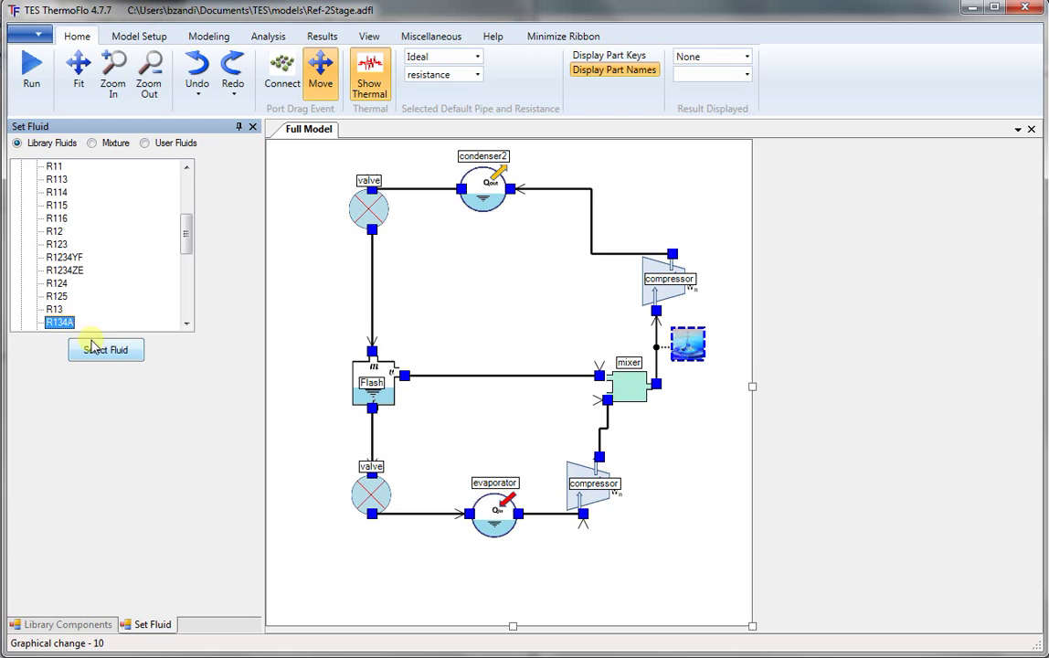
{"action": "left_click", "coordinate": [104, 352]}
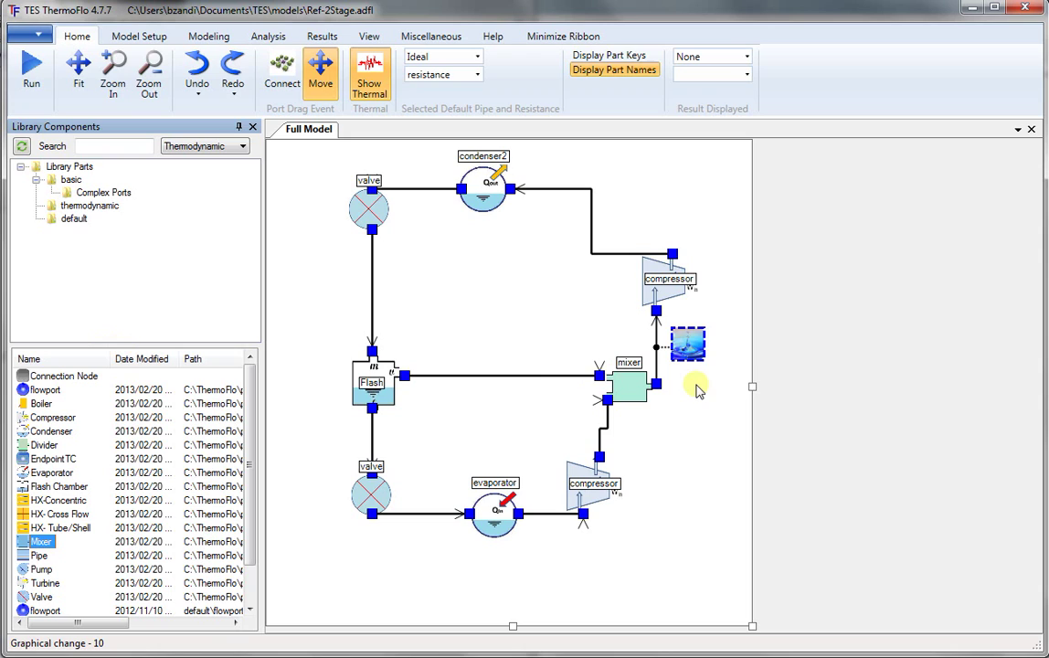
{"action": "left_click", "coordinate": [720, 426]}
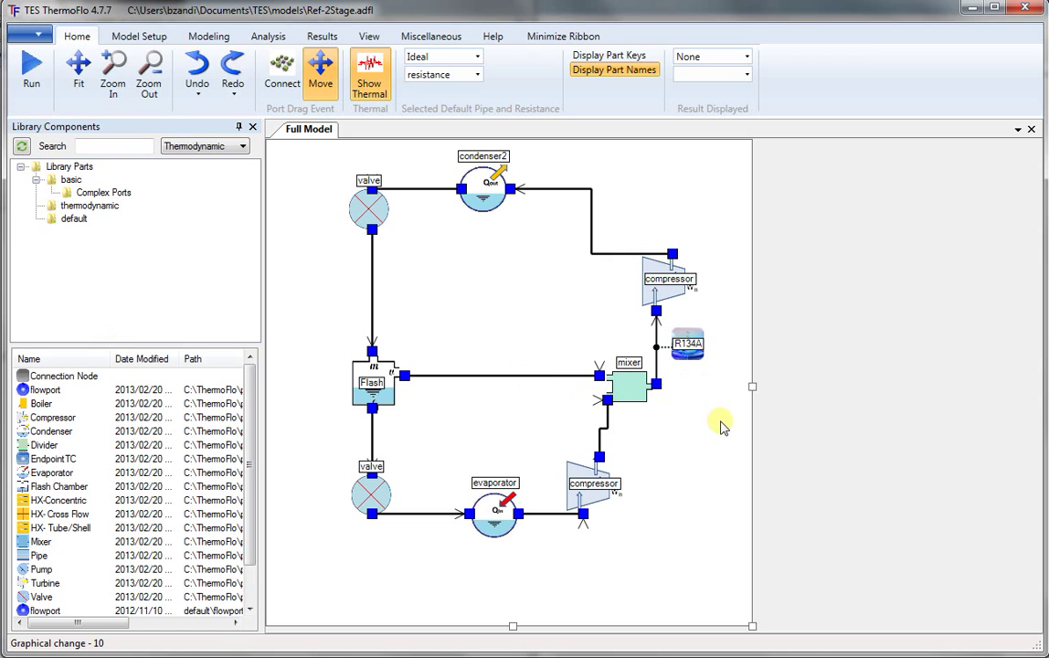
Set a 1 kg/s mass flow rate at the upper compressor inlet and reposition the R134A marker.
{"action": "right_click", "coordinate": [655, 313]}
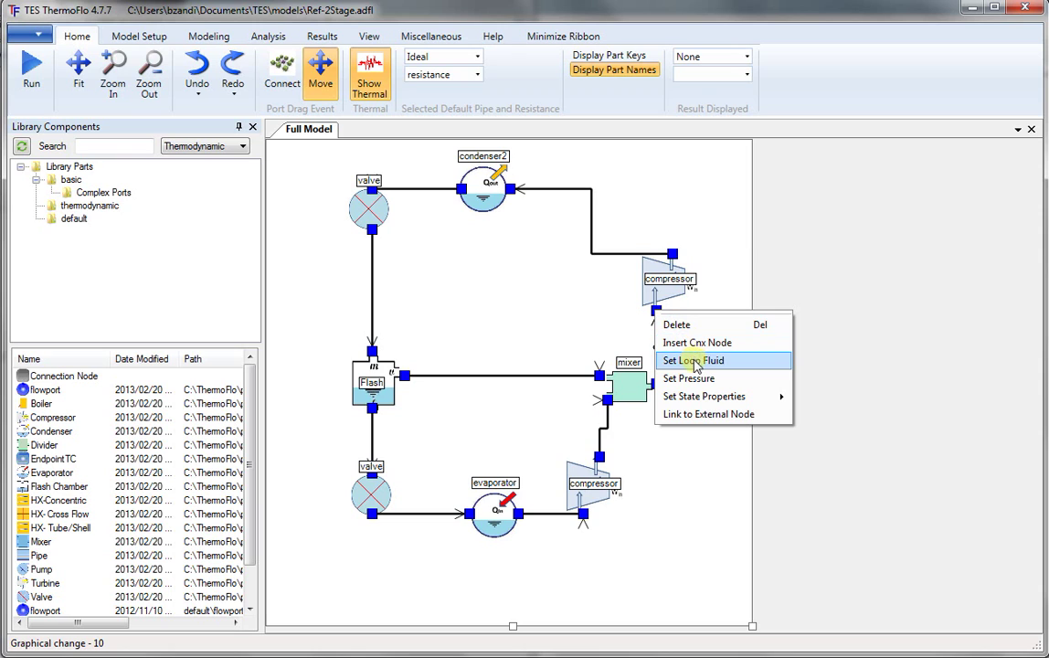
{"action": "mouse_move", "coordinate": [698, 395]}
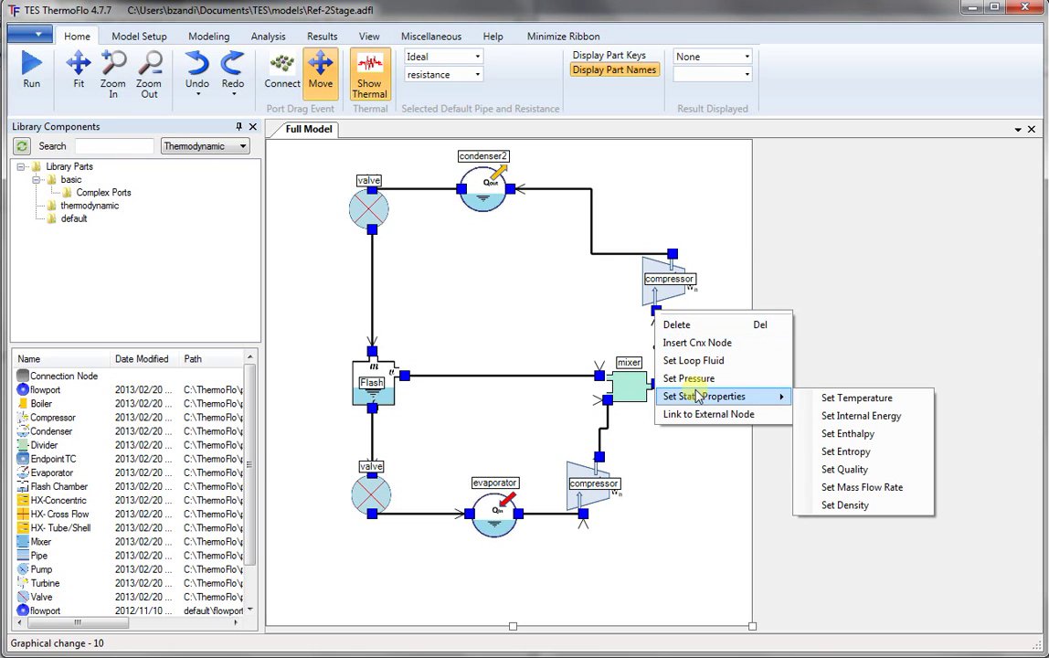
{"action": "left_click", "coordinate": [863, 490]}
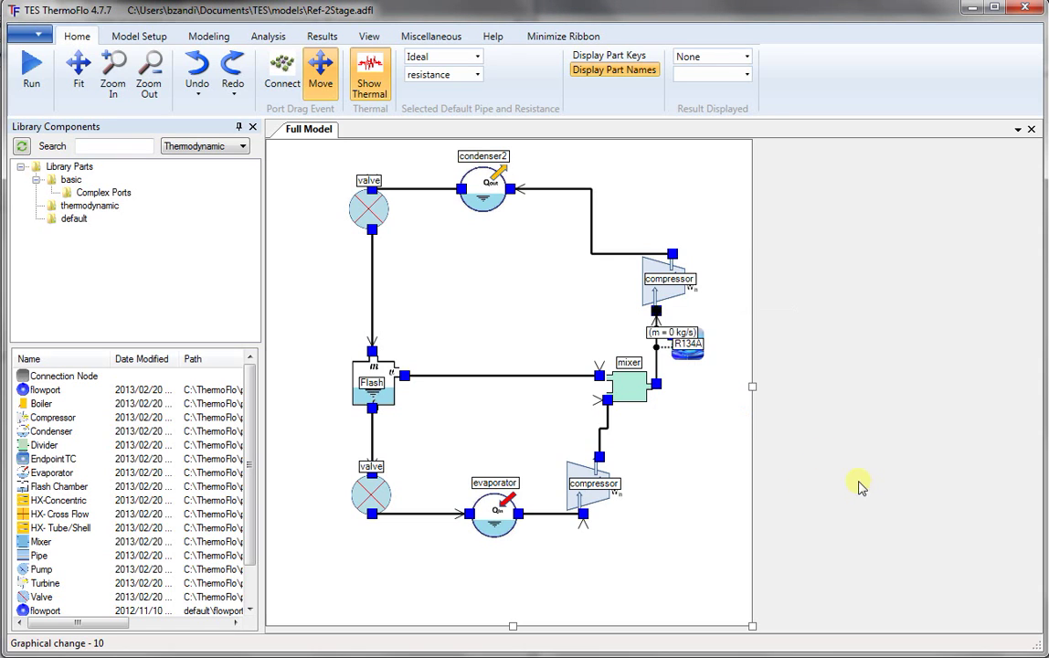
{"action": "left_click", "coordinate": [658, 334]}
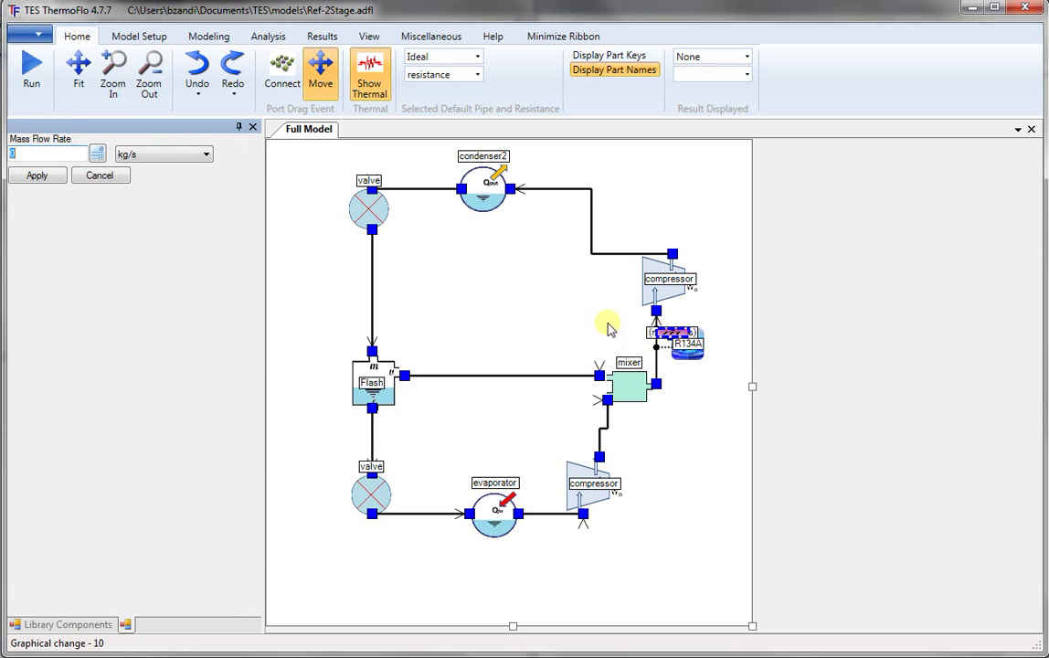
{"action": "type", "text": "1"}
{"action": "left_click", "coordinate": [39, 175]}
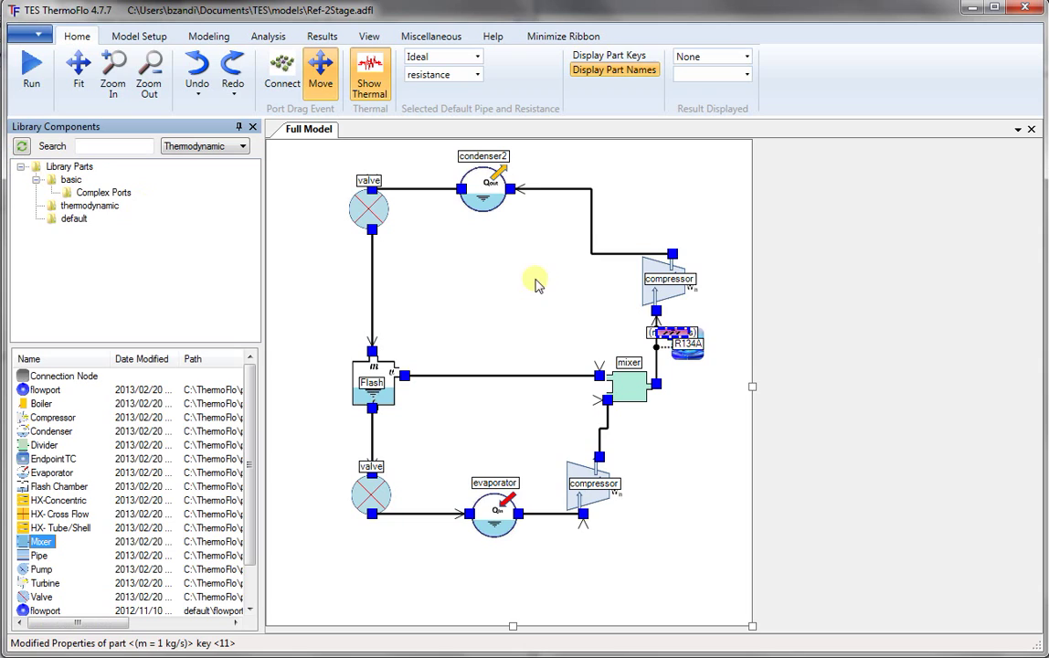
{"action": "mouse_move", "coordinate": [683, 338]}
{"action": "left_mouse_down"}
{"action": "mouse_move", "coordinate": [699, 320]}
{"action": "mouse_move", "coordinate": [700, 370]}
{"action": "mouse_move", "coordinate": [687, 335]}
{"action": "mouse_move", "coordinate": [699, 332]}
{"action": "left_mouse_up"}
{"action": "left_click", "coordinate": [687, 415]}
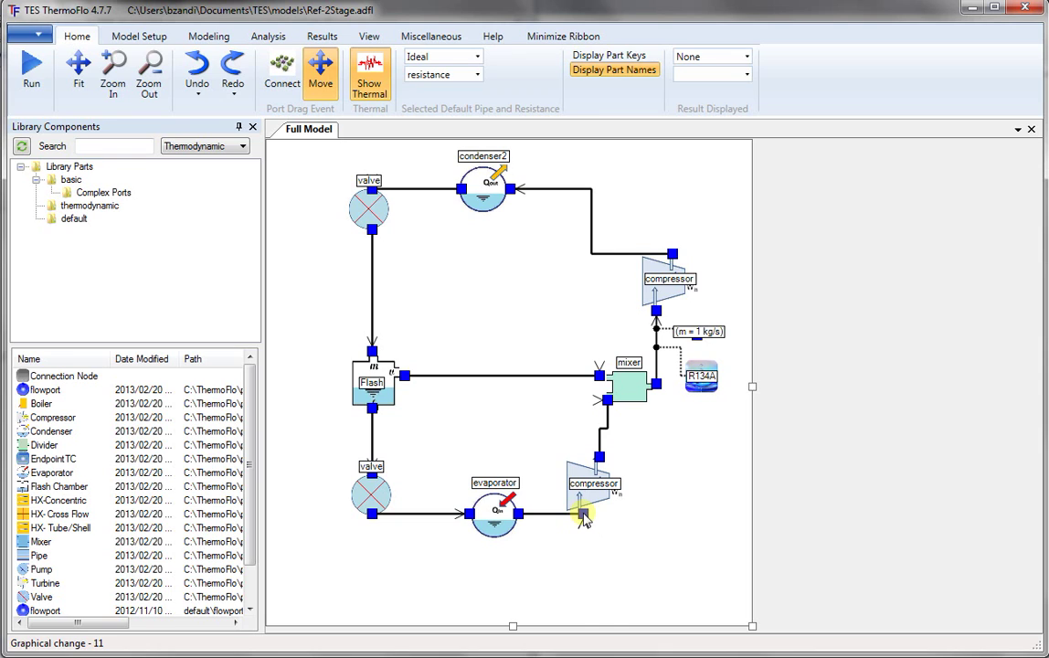
Set 0.14 MPa pressure on the evaporator line entering the lower compressor.
{"action": "right_click", "coordinate": [584, 516]}
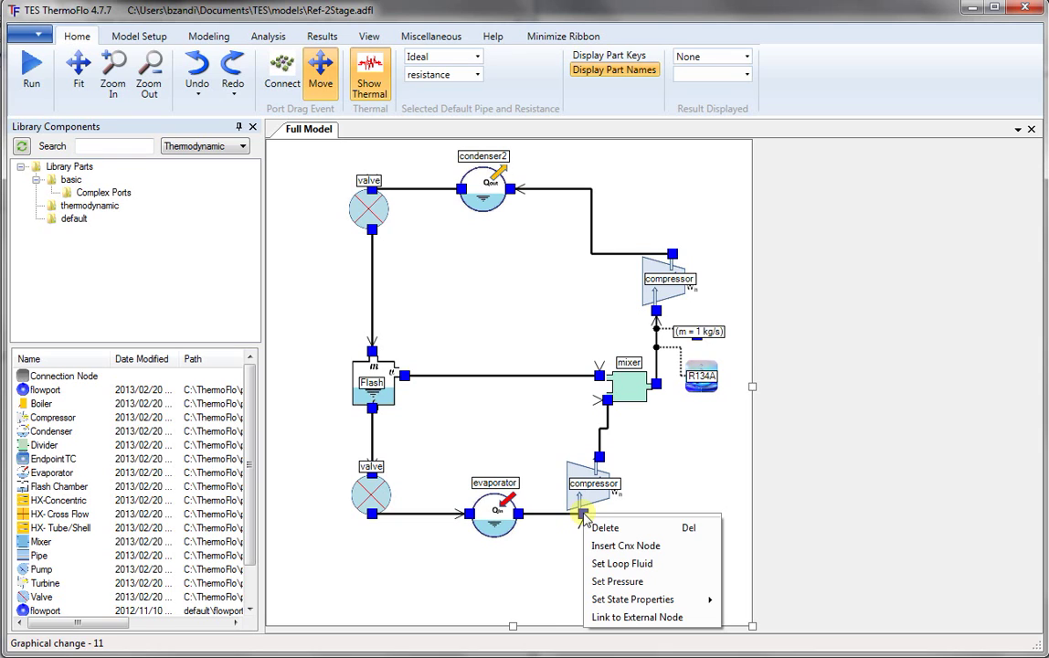
{"action": "left_click", "coordinate": [622, 582]}
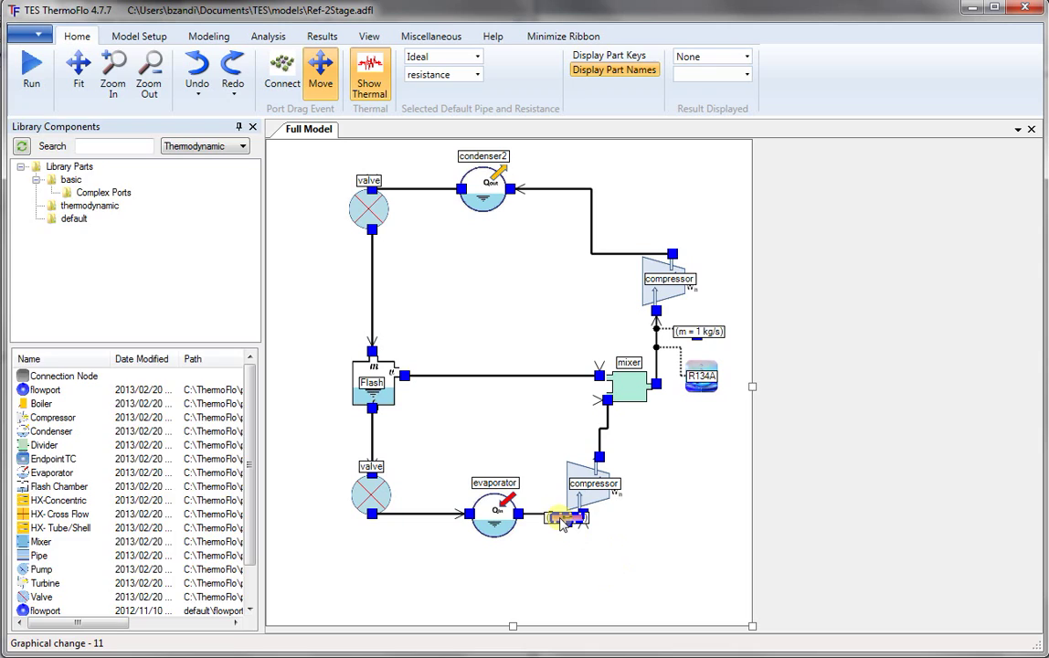
{"action": "left_click", "coordinate": [564, 523]}
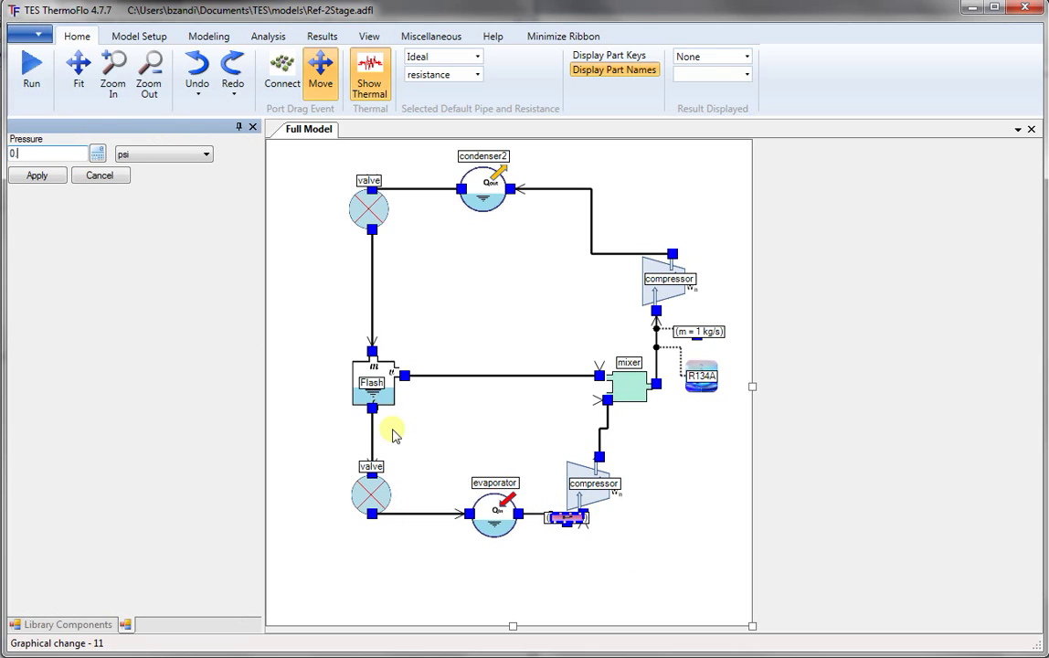
{"action": "type", "text": "0.14"}
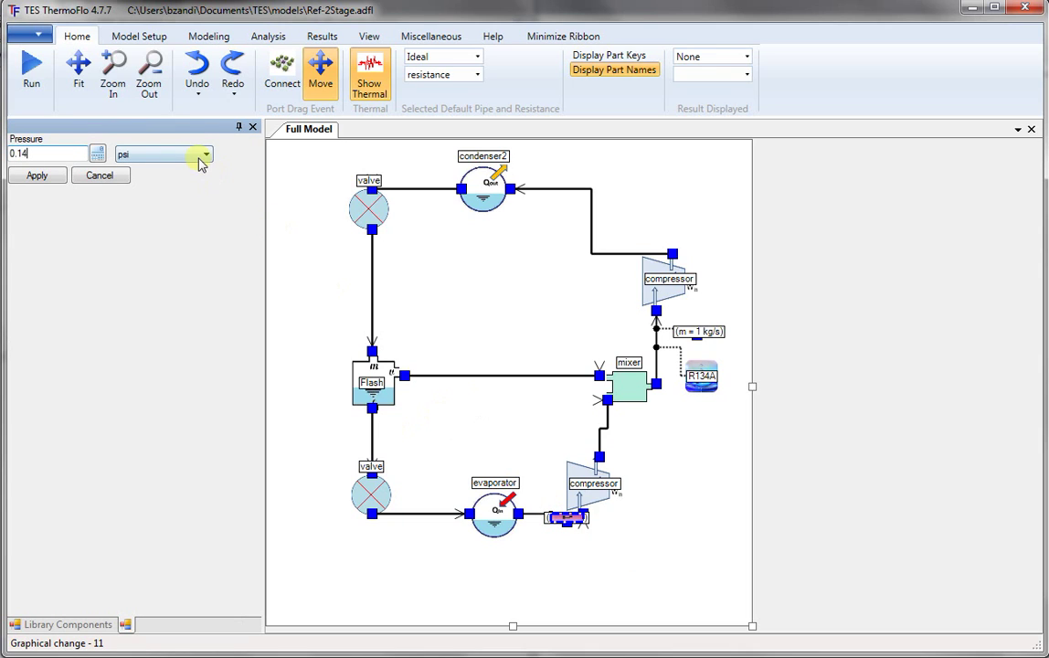
{"action": "left_click", "coordinate": [199, 157]}
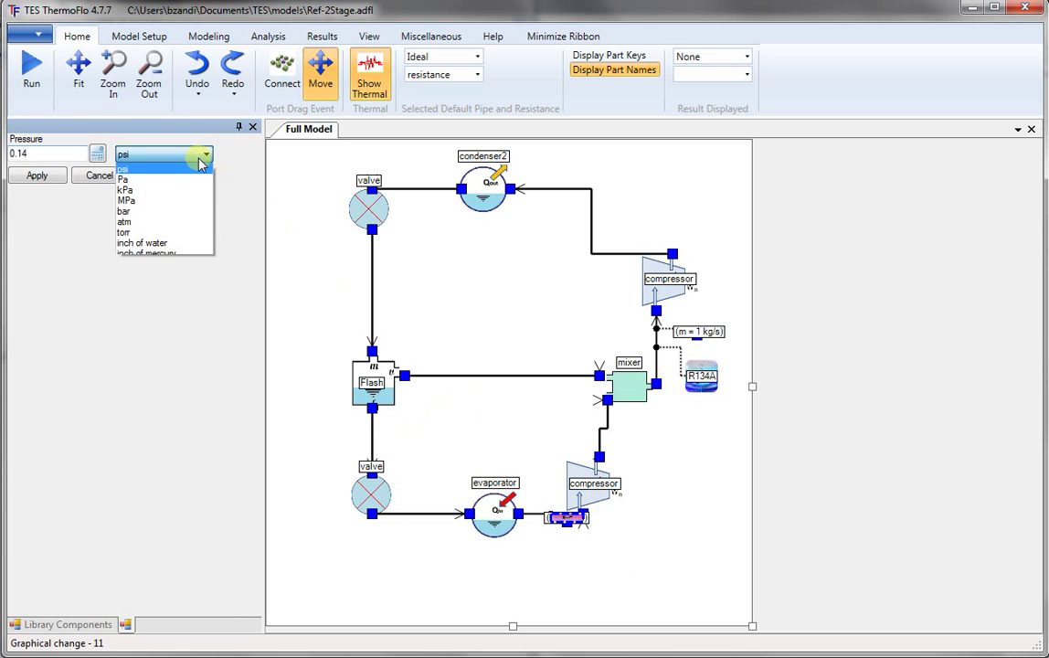
{"action": "left_click", "coordinate": [152, 200]}
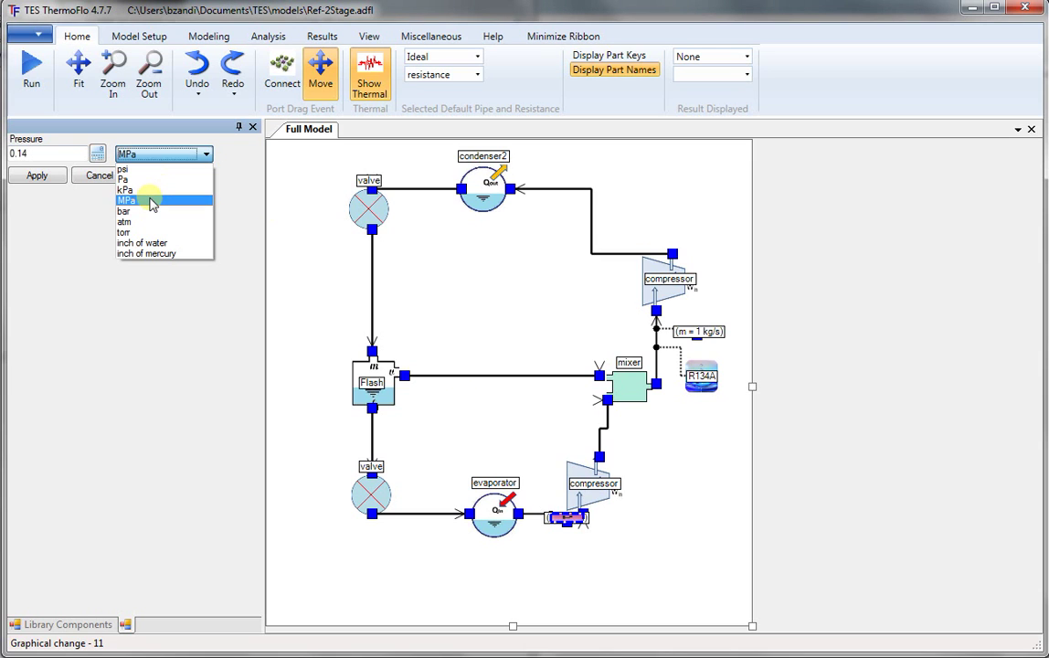
{"action": "left_click", "coordinate": [37, 177]}
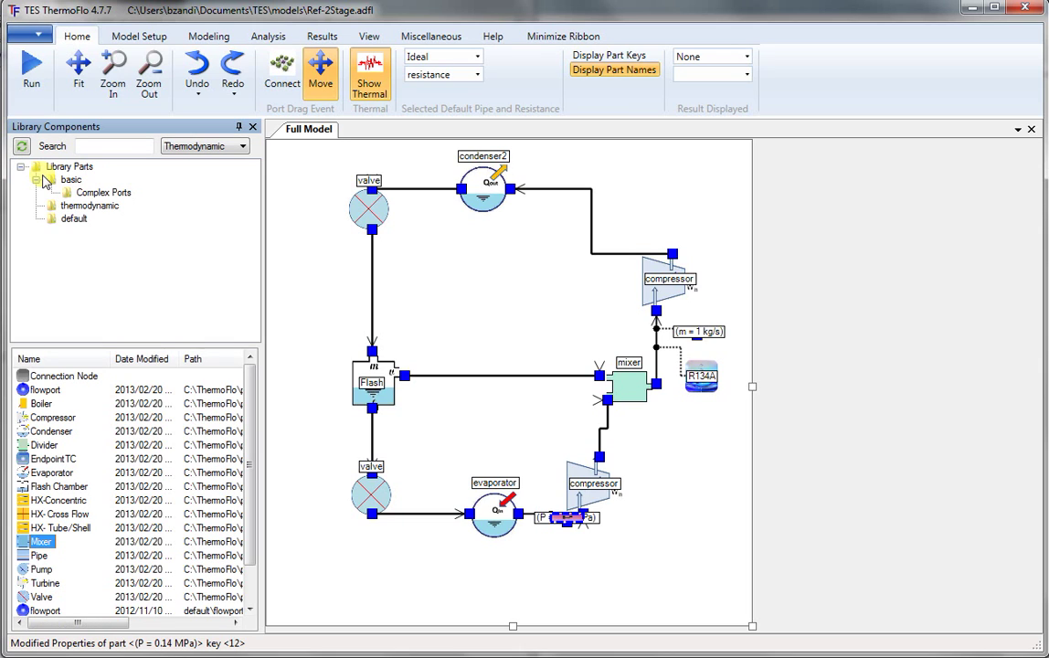
Set 0.8 MPa on the upper compressor-to-condenser2 pipe and move its label above the pipe.
{"action": "right_click", "coordinate": [673, 256]}
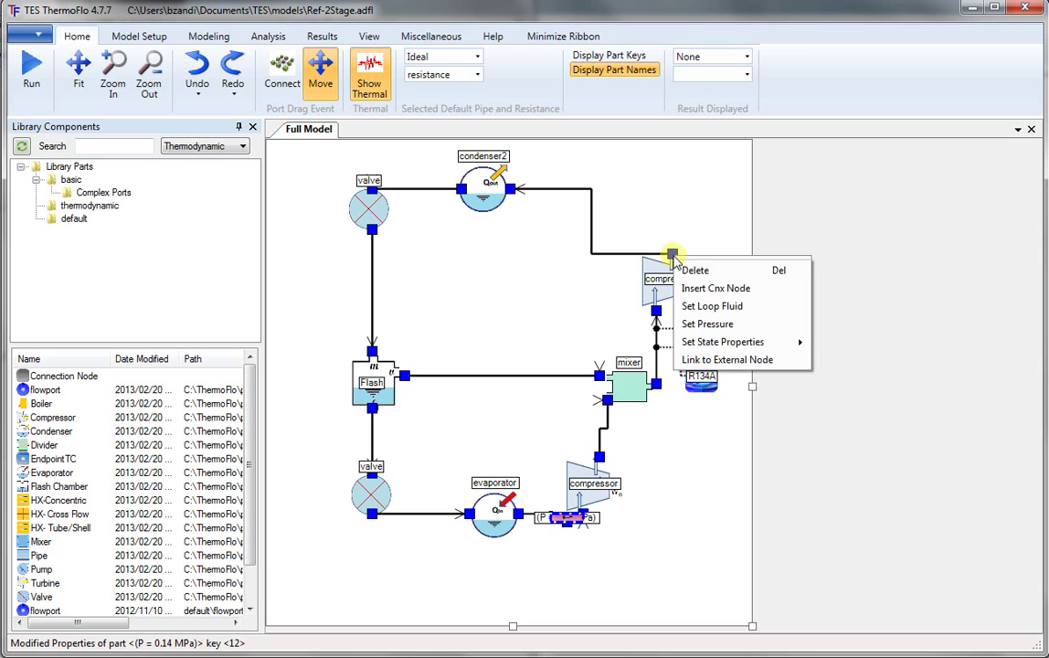
{"action": "left_click", "coordinate": [696, 324]}
{"action": "left_click", "coordinate": [609, 228]}
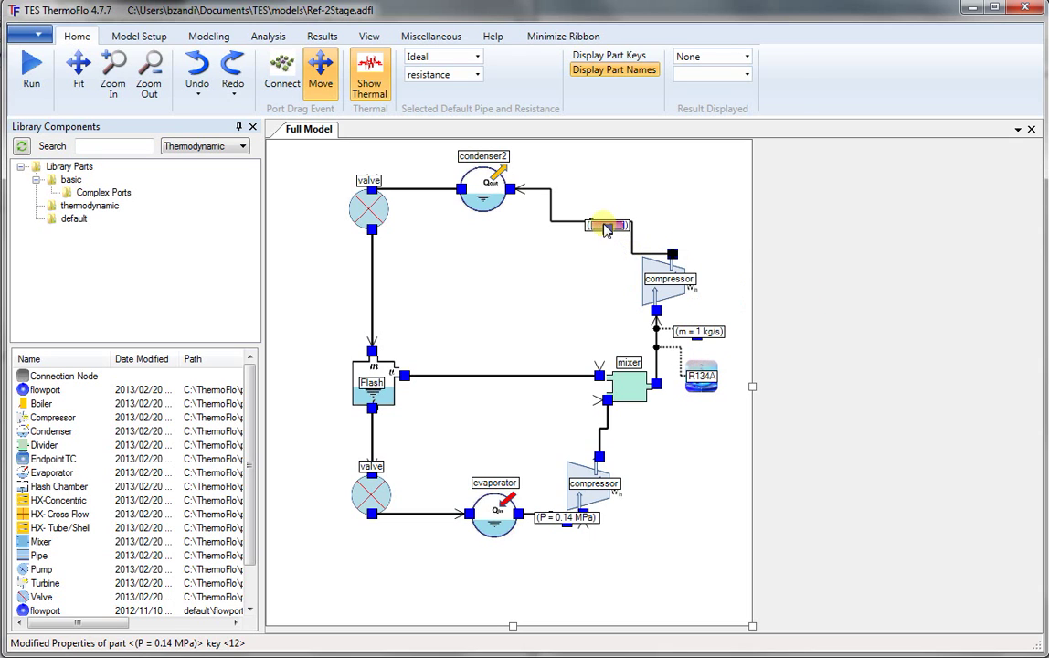
{"action": "double_click", "coordinate": [603, 228]}
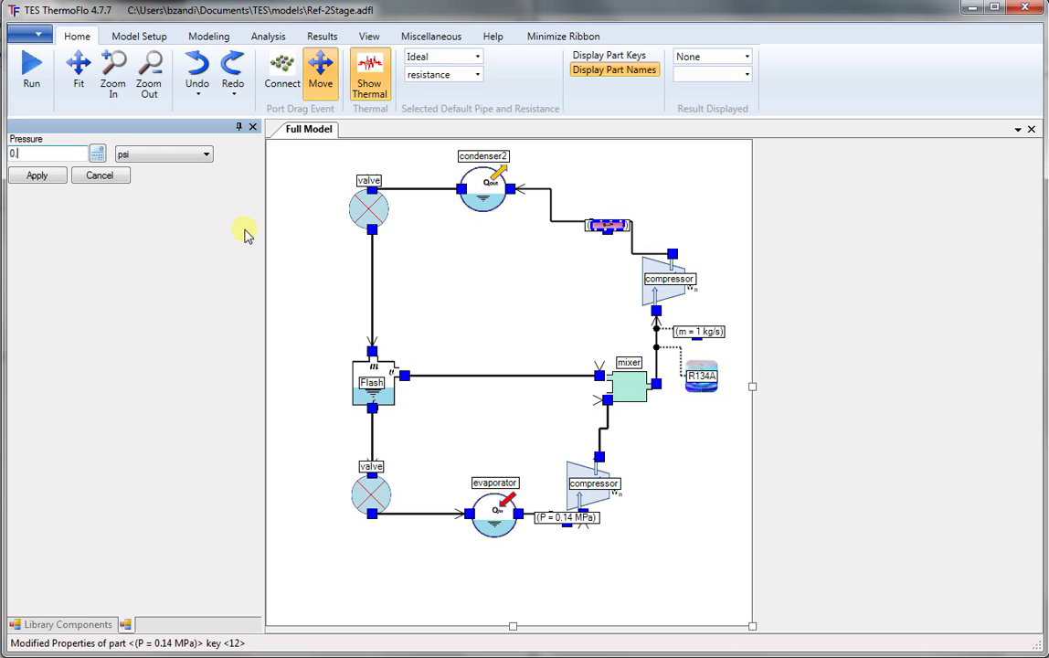
{"action": "type", "text": "0.8"}
{"action": "left_click", "coordinate": [206, 155]}
{"action": "left_click", "coordinate": [133, 202]}
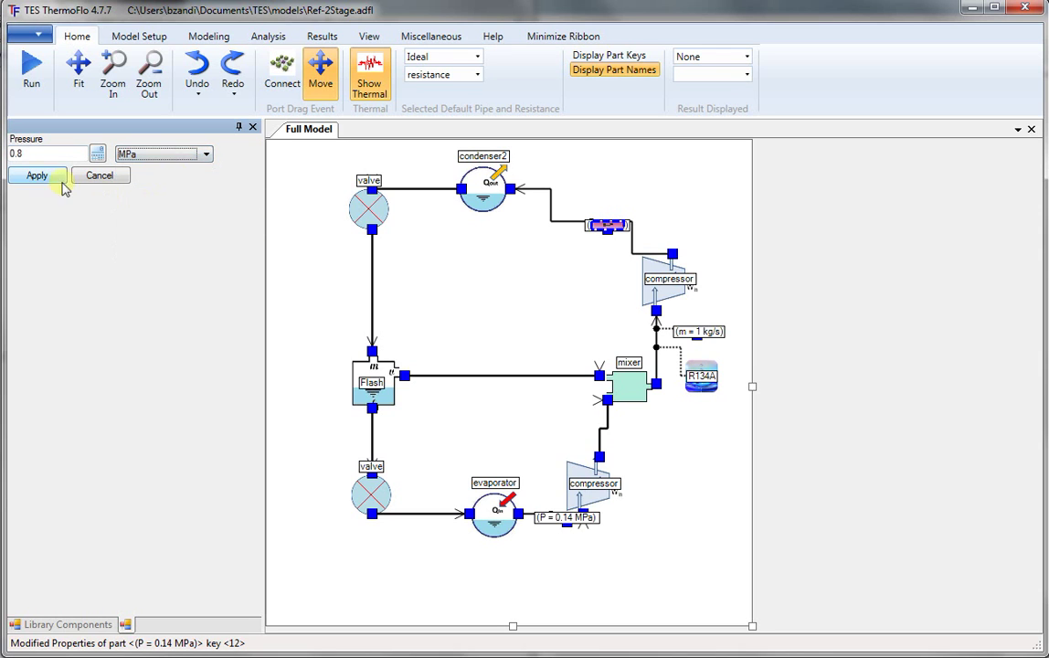
{"action": "left_click", "coordinate": [60, 180]}
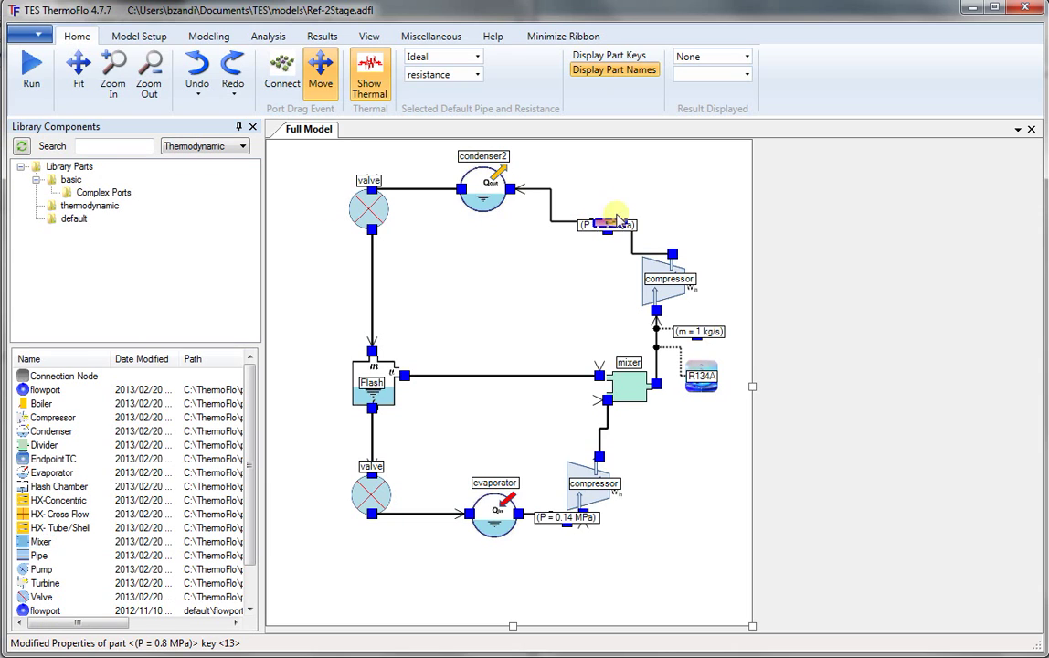
{"action": "left_click_drag", "start_coordinate": [616, 220], "coordinate": [640, 183]}
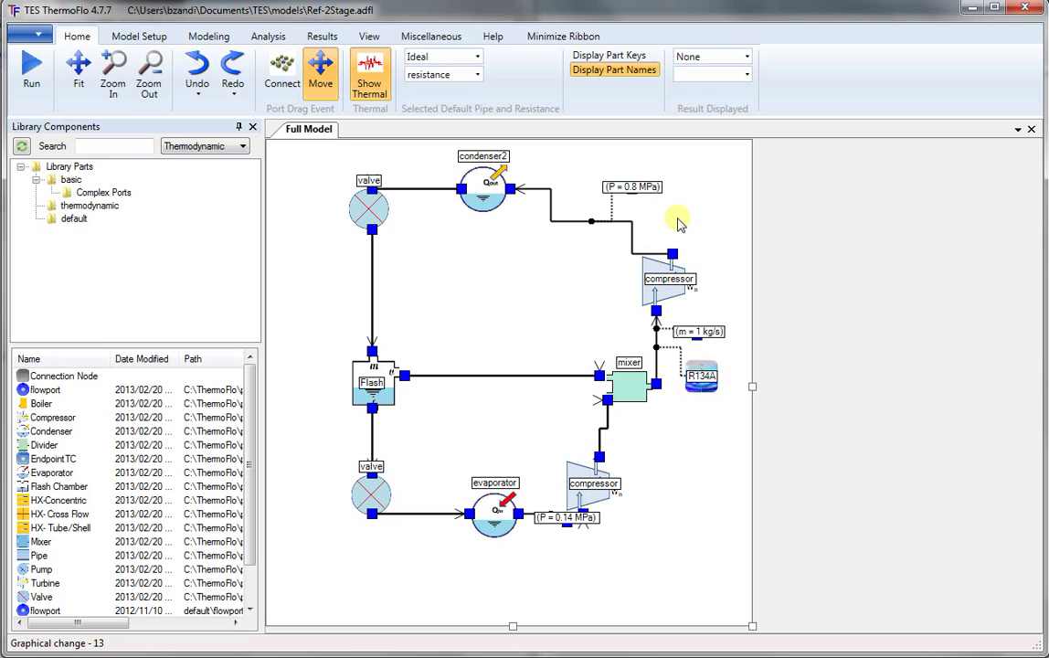
Set 0.32 MPa on the pipe into the Flash chamber and move the 0.14 MPa label lower.
{"action": "right_click", "coordinate": [372, 353]}
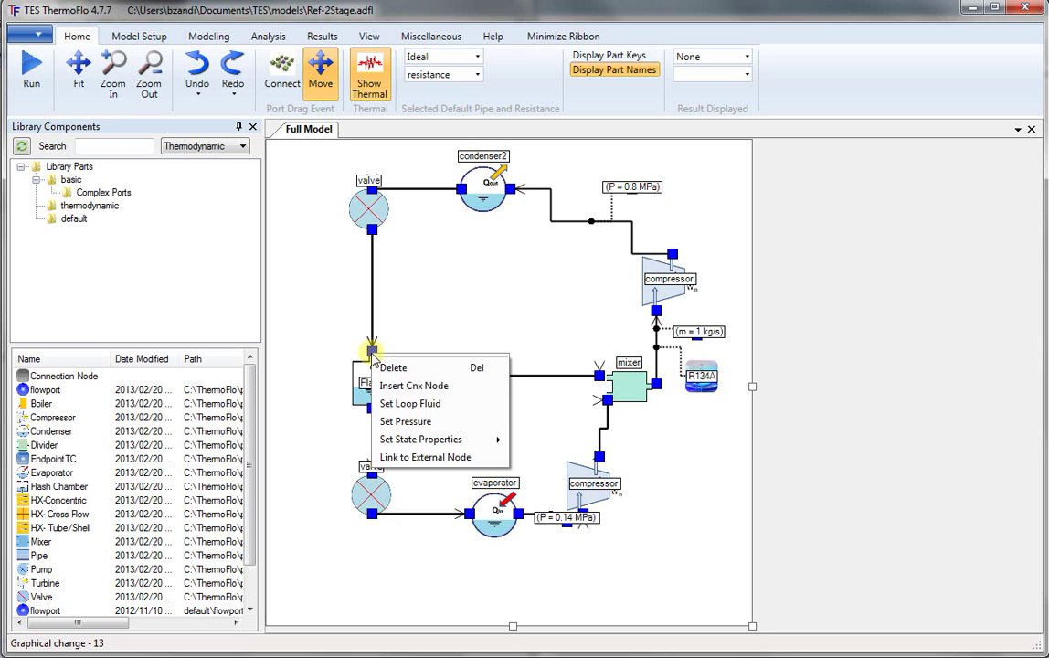
{"action": "left_click", "coordinate": [402, 421]}
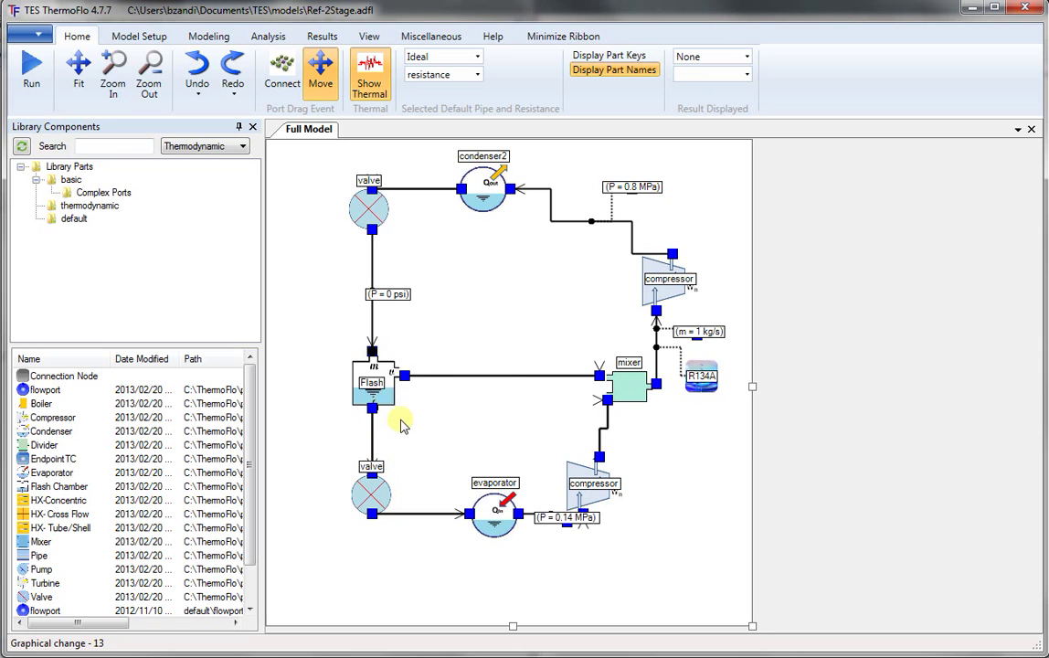
{"action": "double_click", "coordinate": [384, 298]}
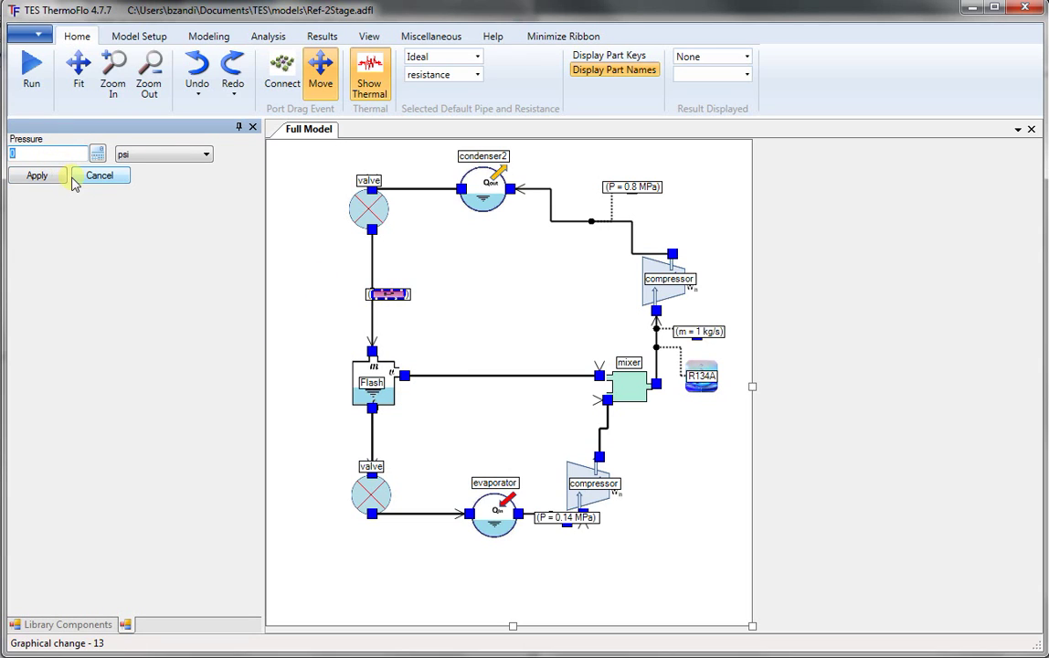
{"action": "left_click", "coordinate": [203, 157]}
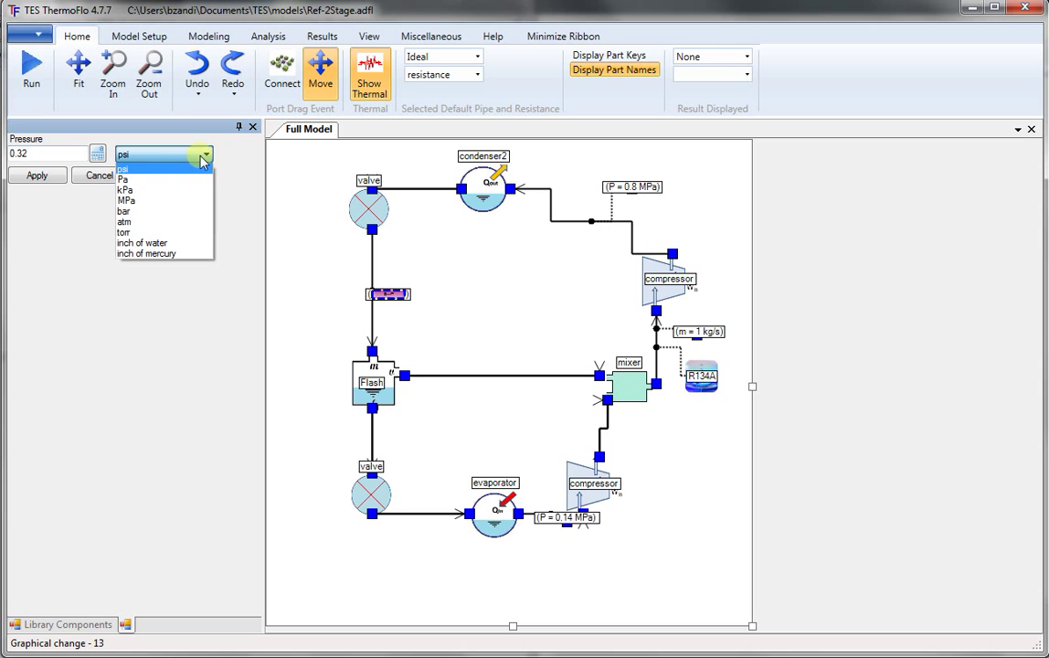
{"action": "left_click", "coordinate": [132, 201]}
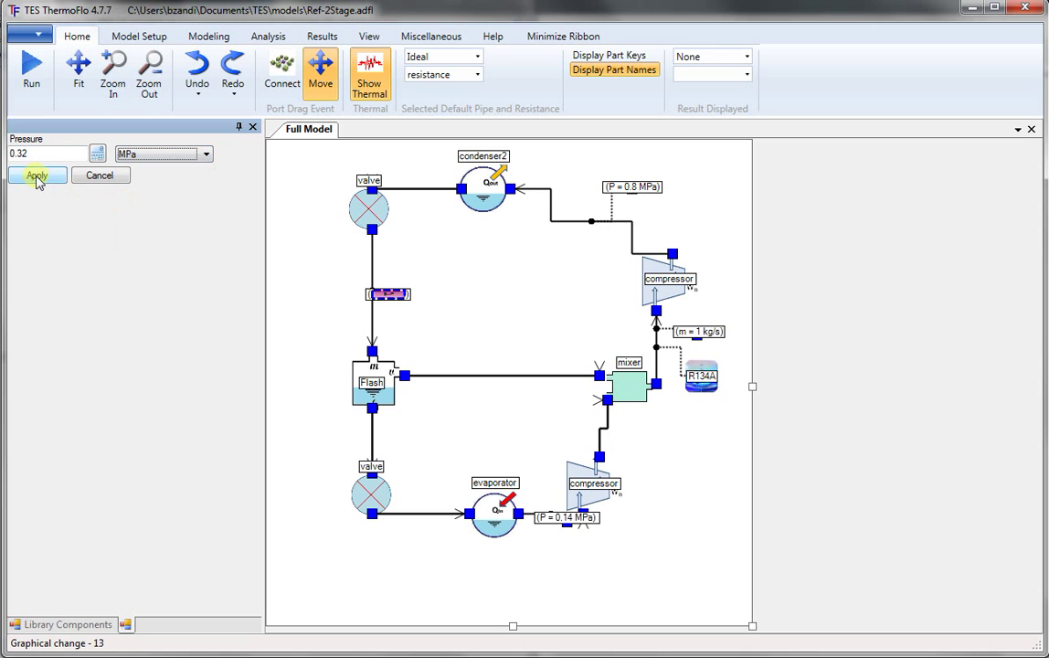
{"action": "left_click", "coordinate": [37, 179]}
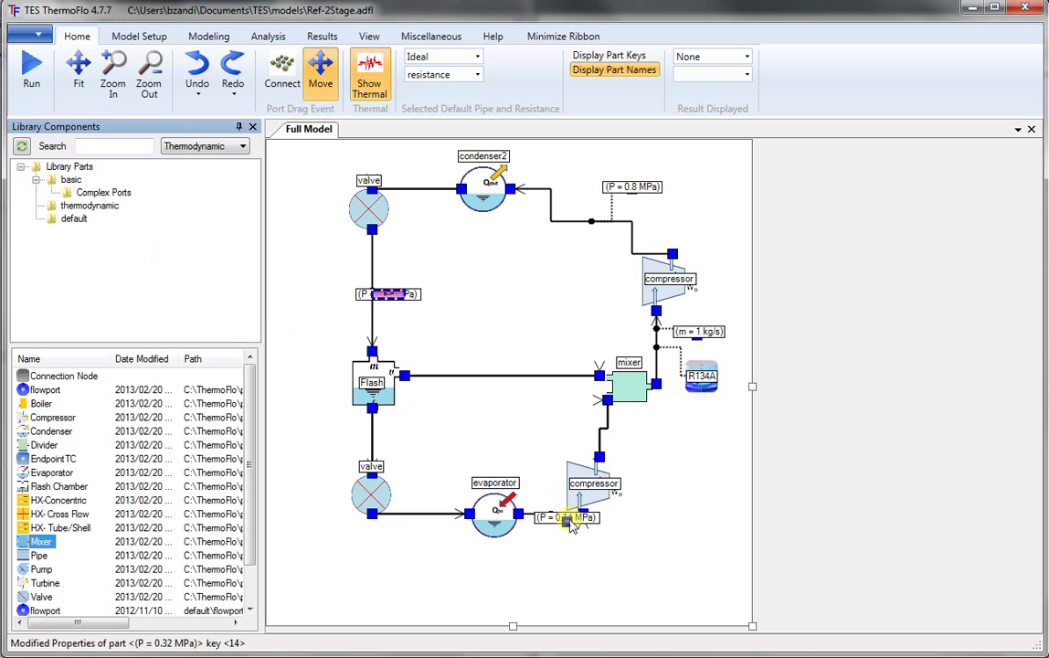
{"action": "left_click_drag", "start_coordinate": [570, 527], "coordinate": [559, 552]}
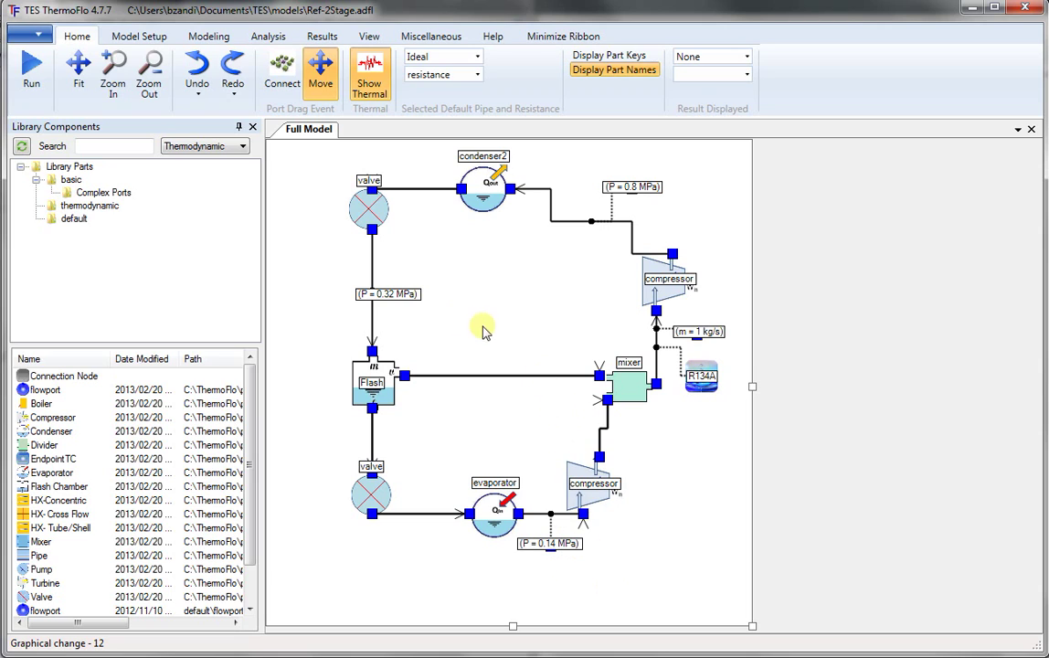
Move the 0.32 MPa label left and set quality 0 on condenser2's outlet line.
{"action": "left_click_drag", "start_coordinate": [382, 303], "coordinate": [322, 310]}
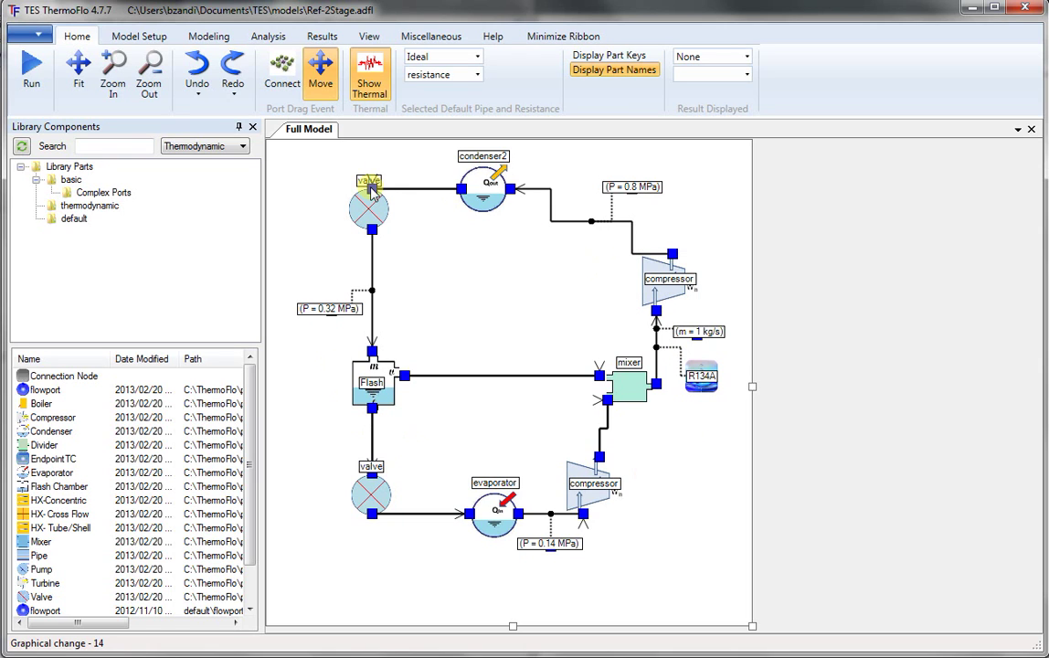
{"action": "right_click", "coordinate": [371, 193]}
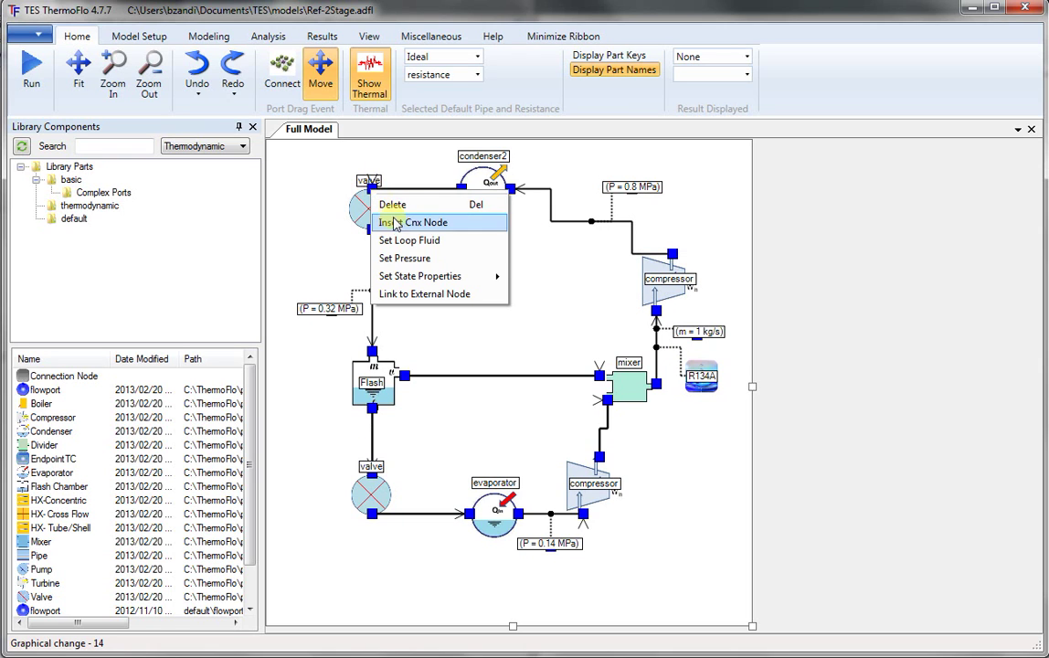
{"action": "mouse_move", "coordinate": [406, 280]}
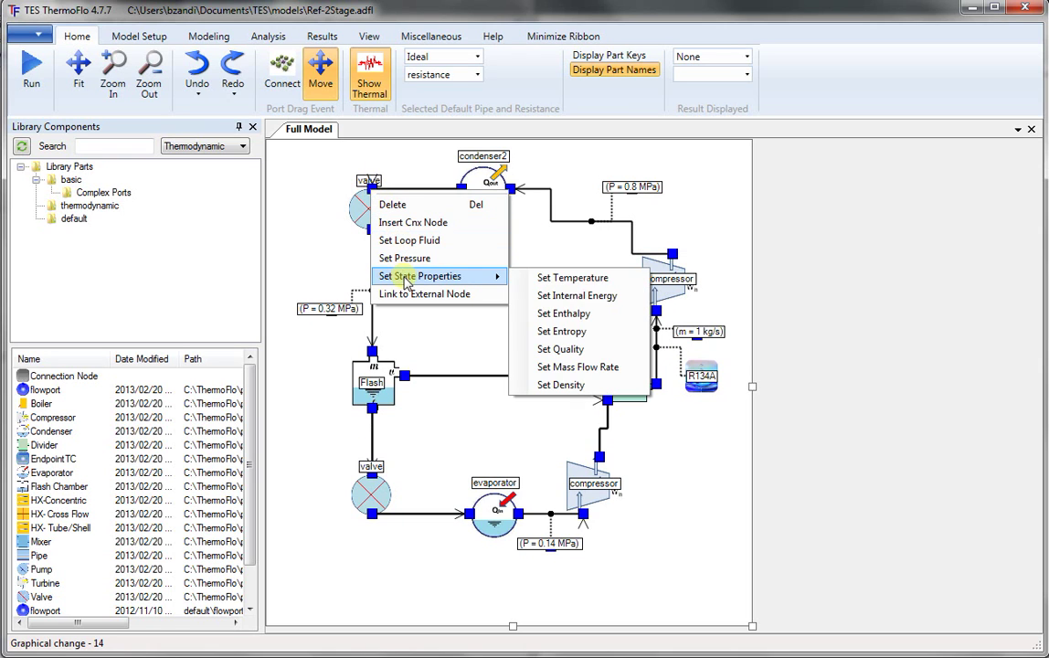
{"action": "left_click", "coordinate": [582, 350]}
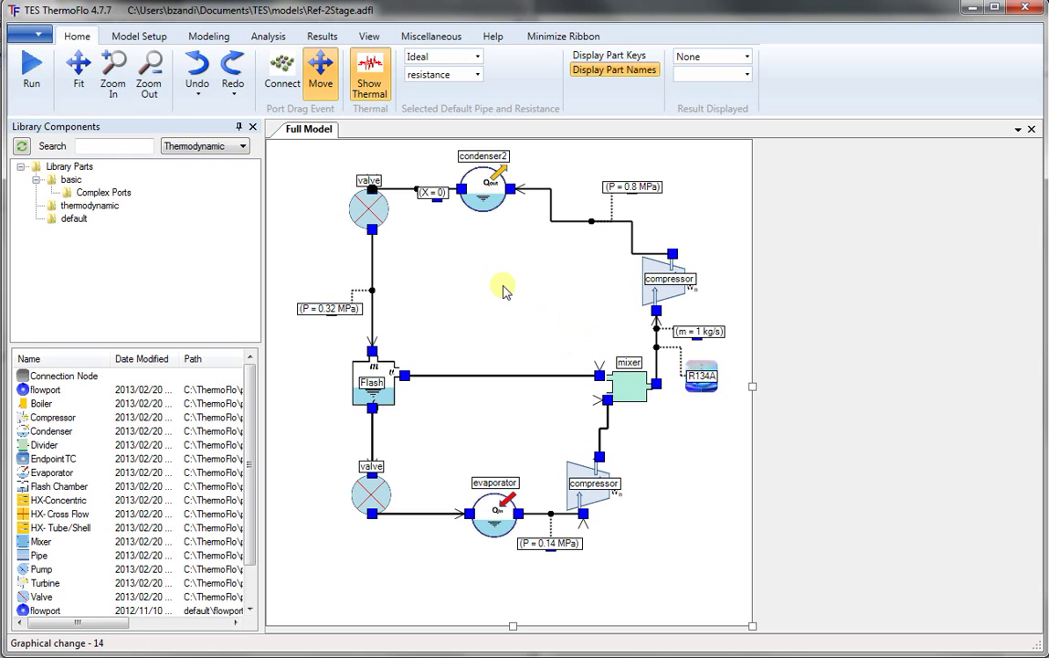
{"action": "left_click", "coordinate": [422, 191]}
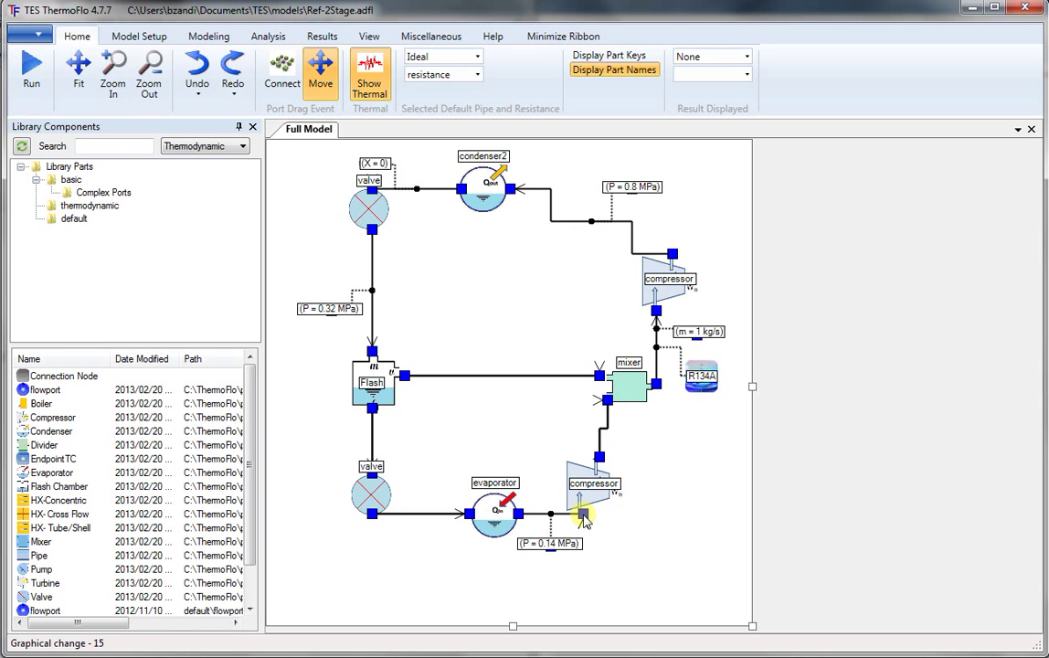
Set quality 1 on the evaporator line into the lower compressor.
{"action": "right_click", "coordinate": [550, 514]}
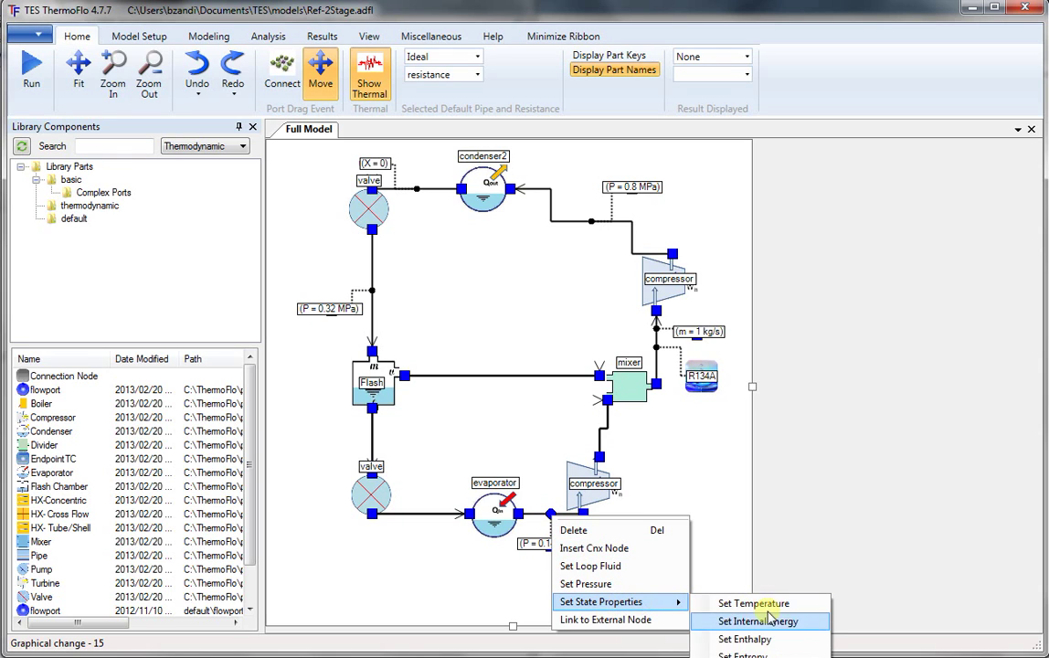
{"action": "left_click", "coordinate": [604, 602]}
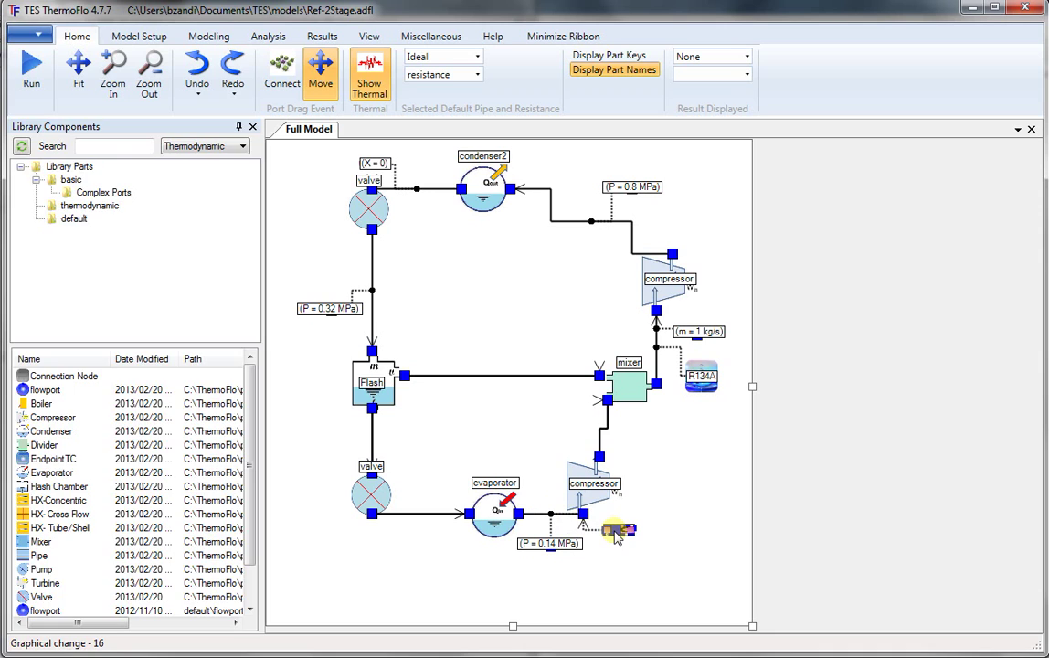
{"action": "left_click", "coordinate": [614, 535]}
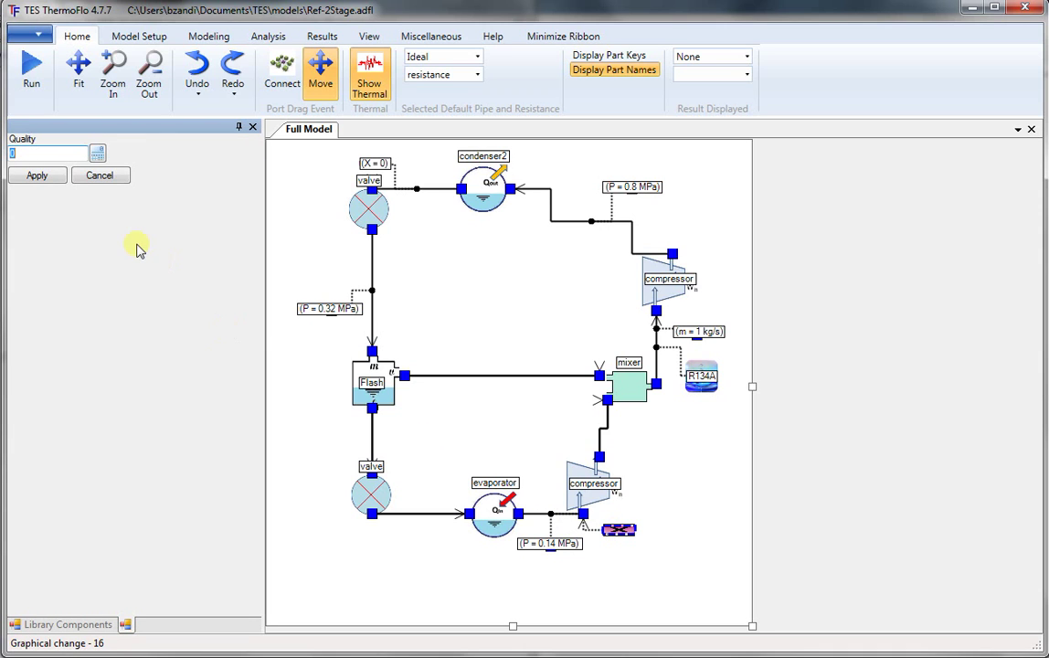
{"action": "type", "text": "1"}
{"action": "left_click", "coordinate": [36, 175]}
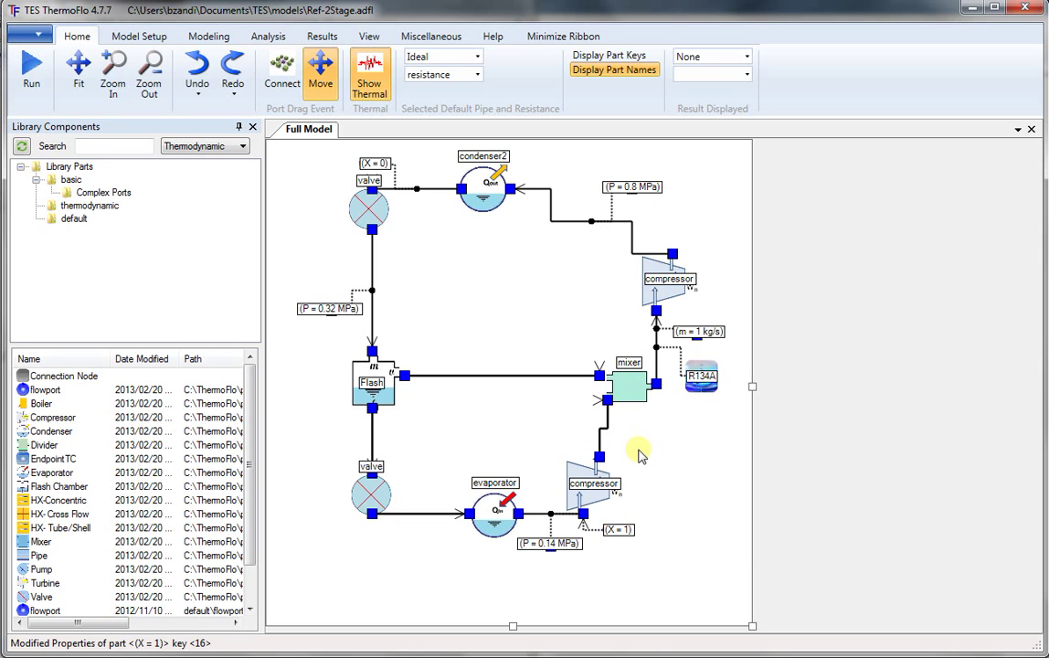
{"action": "double_click", "coordinate": [670, 290]}
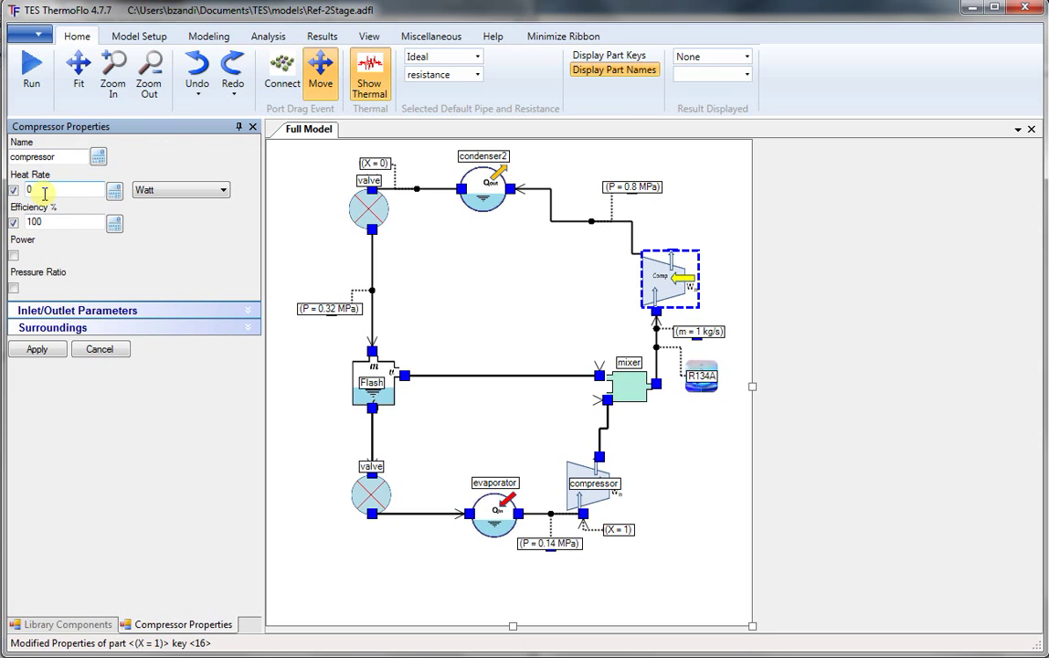
{"action": "left_click", "coordinate": [245, 311]}
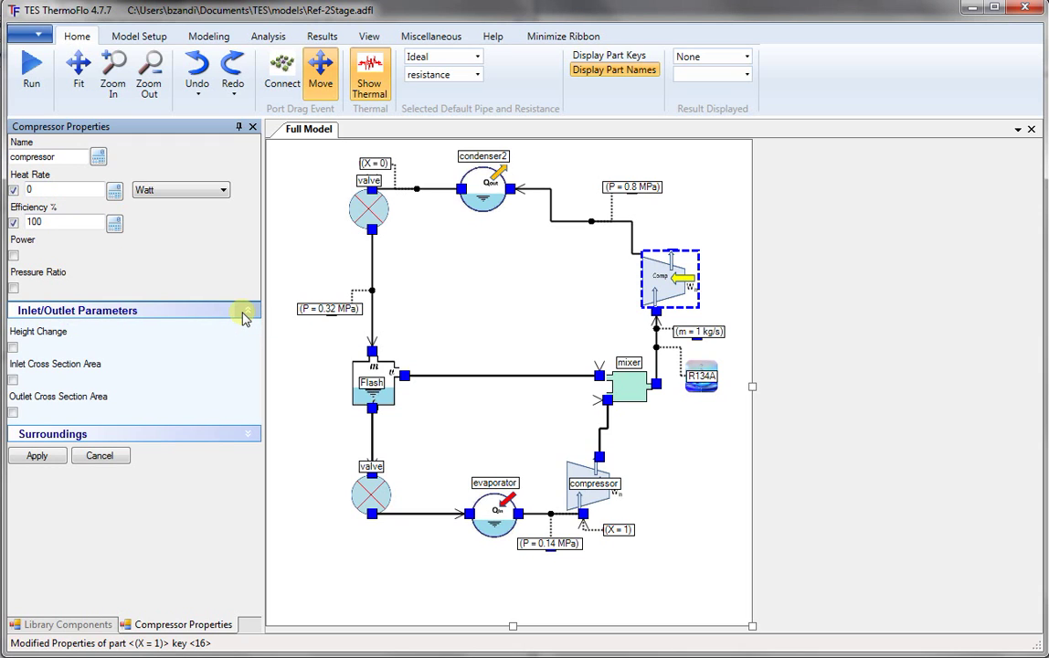
{"action": "left_click", "coordinate": [244, 310]}
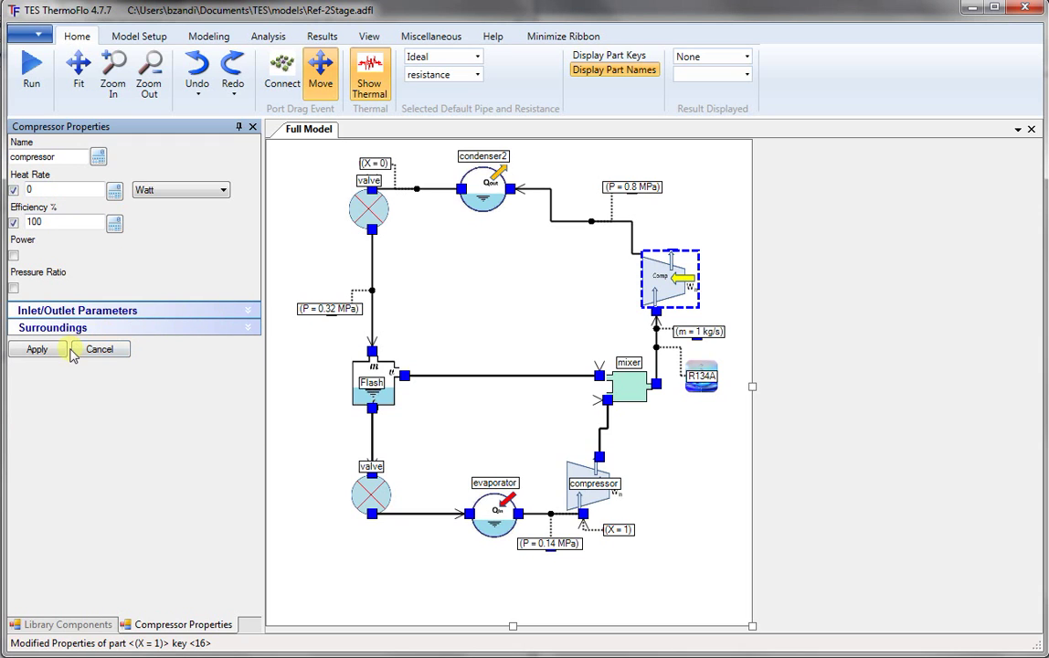
{"action": "left_click", "coordinate": [99, 352]}
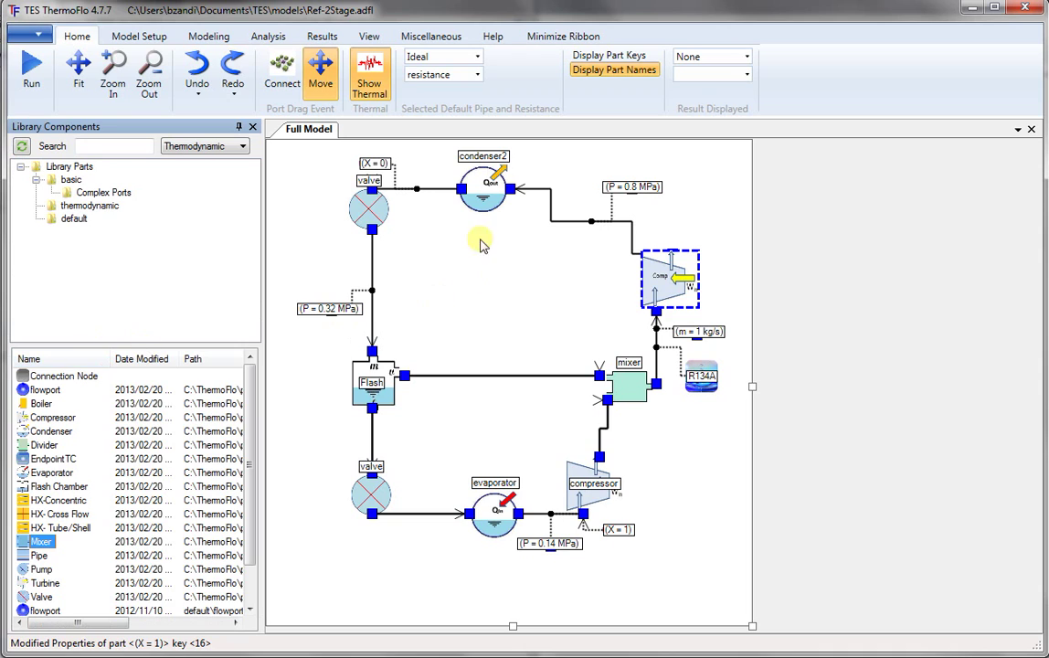
{"action": "left_click", "coordinate": [488, 203]}
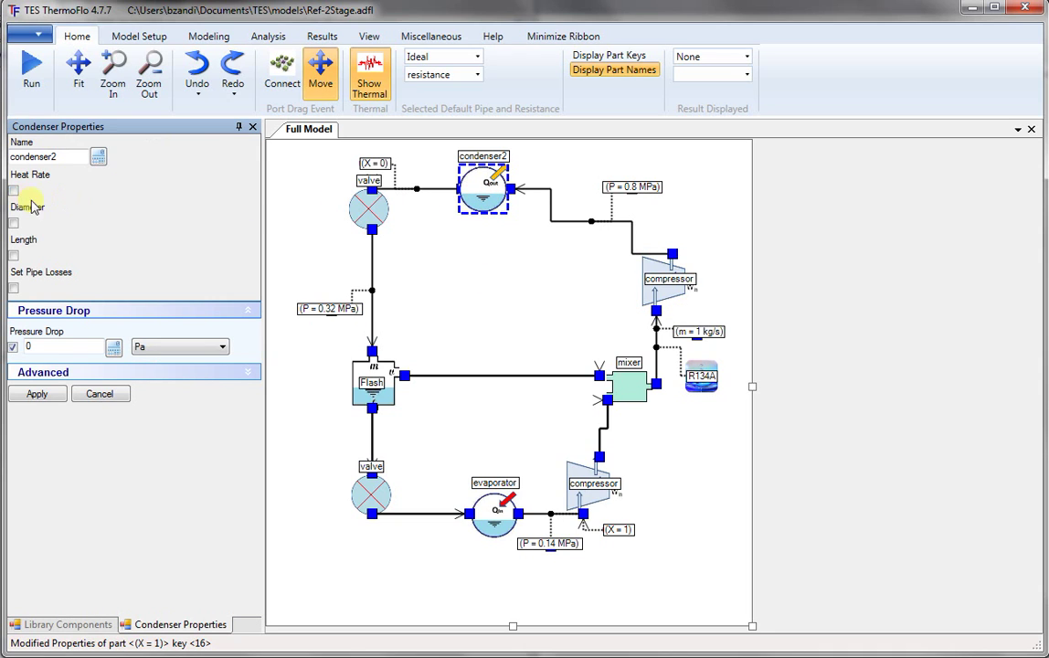
{"action": "left_click", "coordinate": [14, 288]}
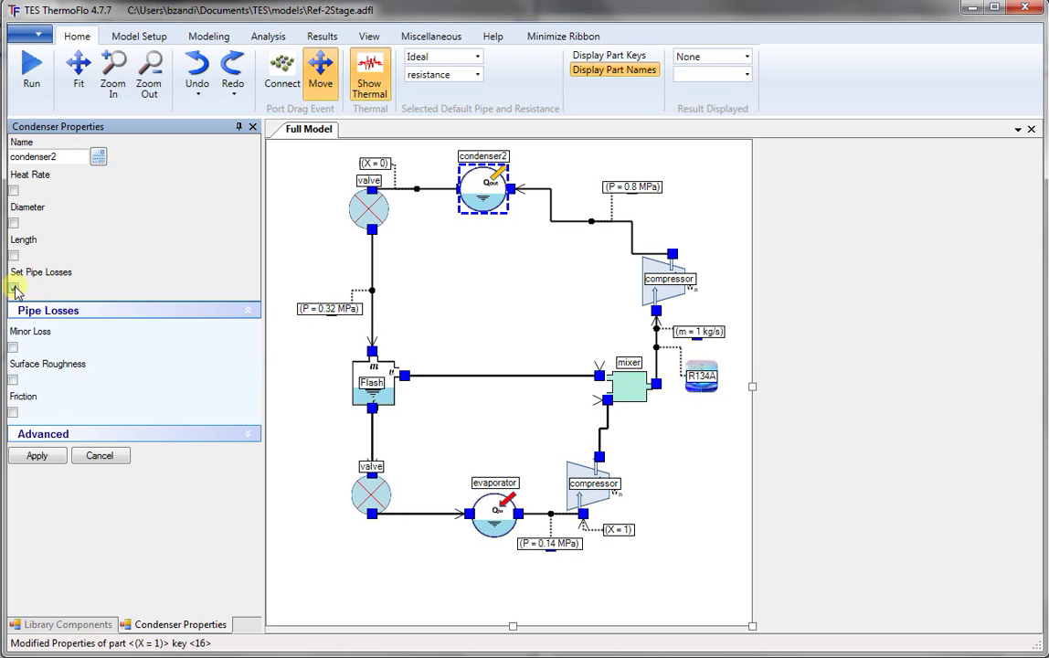
{"action": "left_click", "coordinate": [13, 289]}
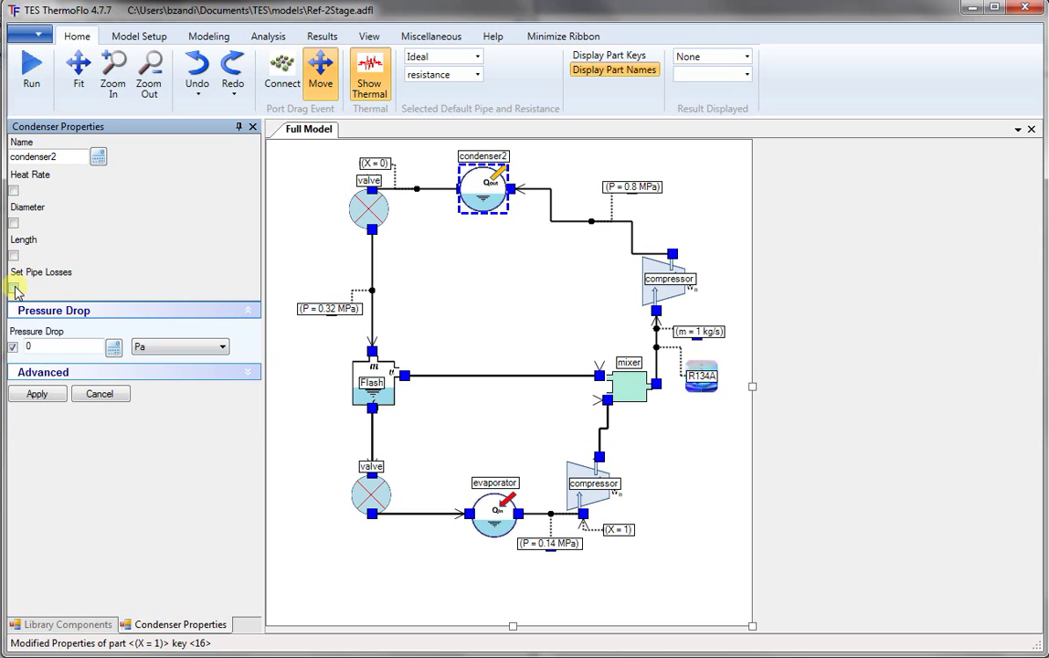
{"action": "left_click", "coordinate": [110, 400]}
{"action": "left_click", "coordinate": [535, 309]}
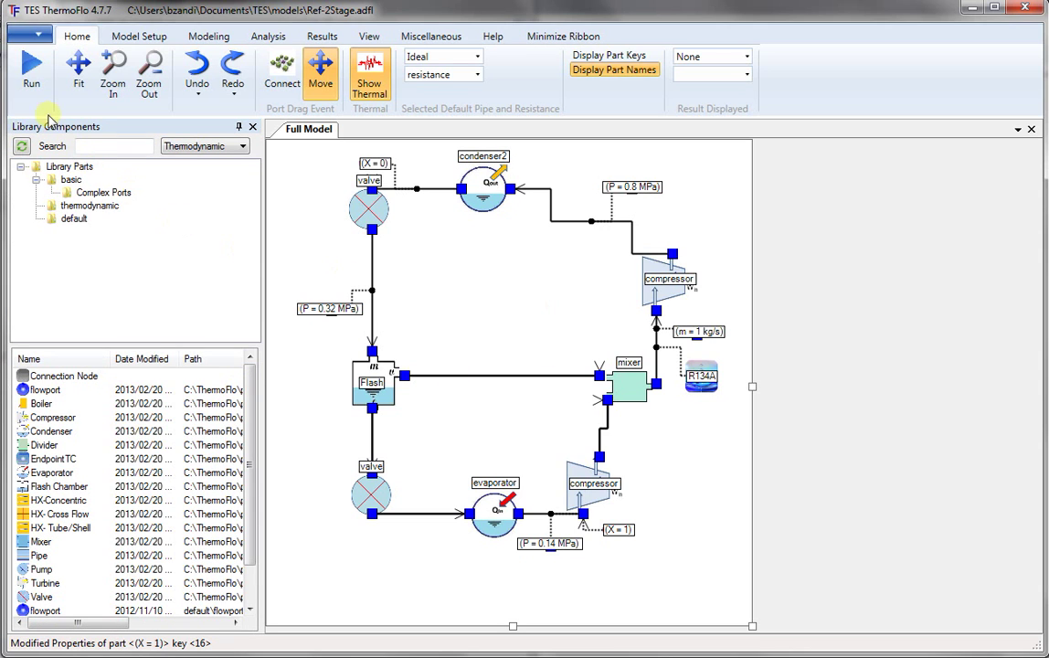
Solve the cycle and display node temperatures from -18.71 °C to 38.14 °C with the Celsius legend moved aside.
{"action": "left_click", "coordinate": [31, 72]}
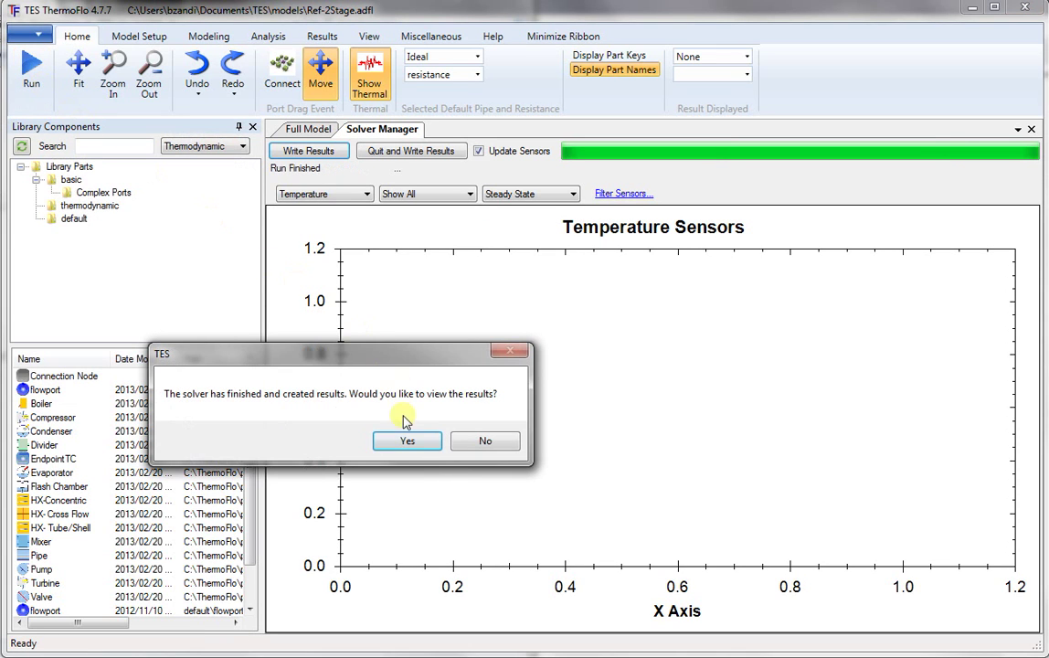
{"action": "left_click", "coordinate": [408, 443]}
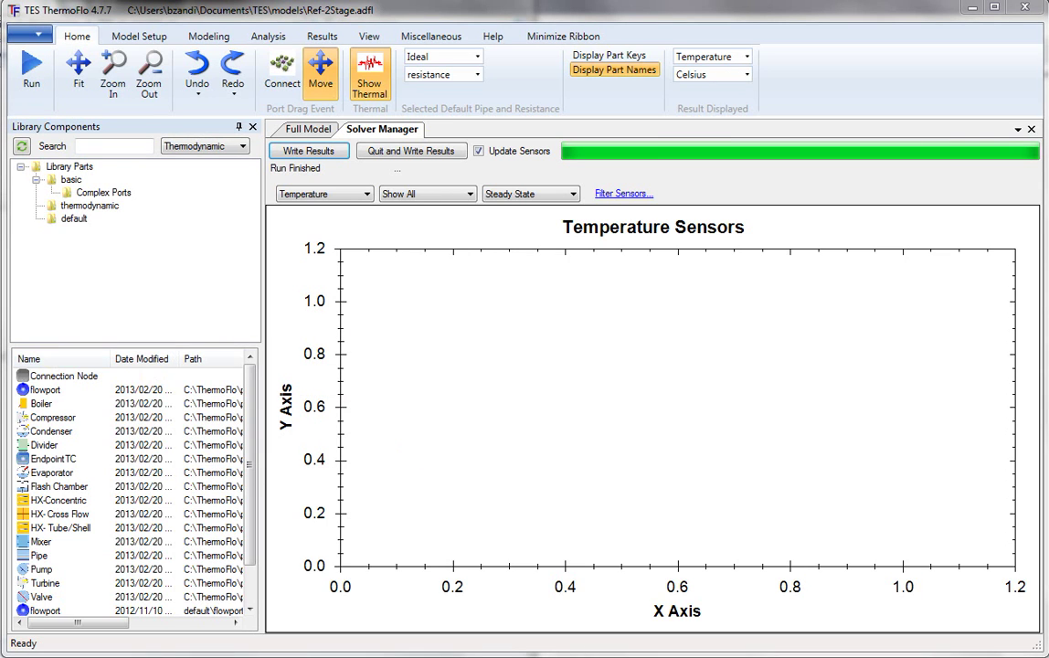
{"action": "left_click_drag", "start_coordinate": [512, 274], "coordinate": [189, 171]}
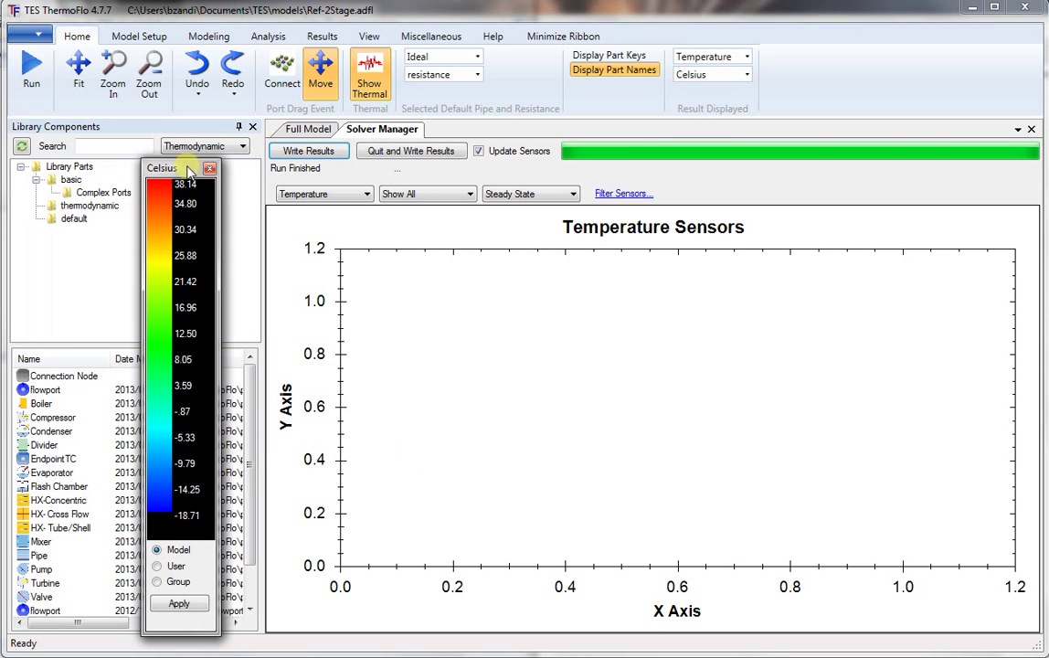
{"action": "middle_click", "coordinate": [375, 137]}
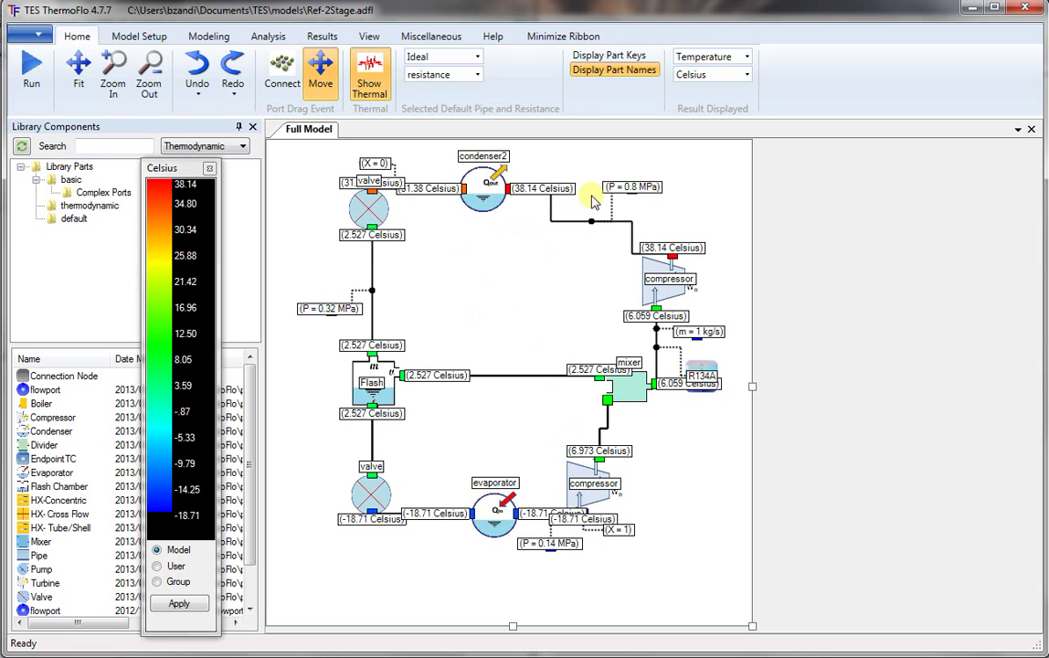
Show the upper compressor's results: inlet 6.059 °C, outlet 38.14 °C, work in 0.193733E+05.
{"action": "right_click", "coordinate": [669, 289]}
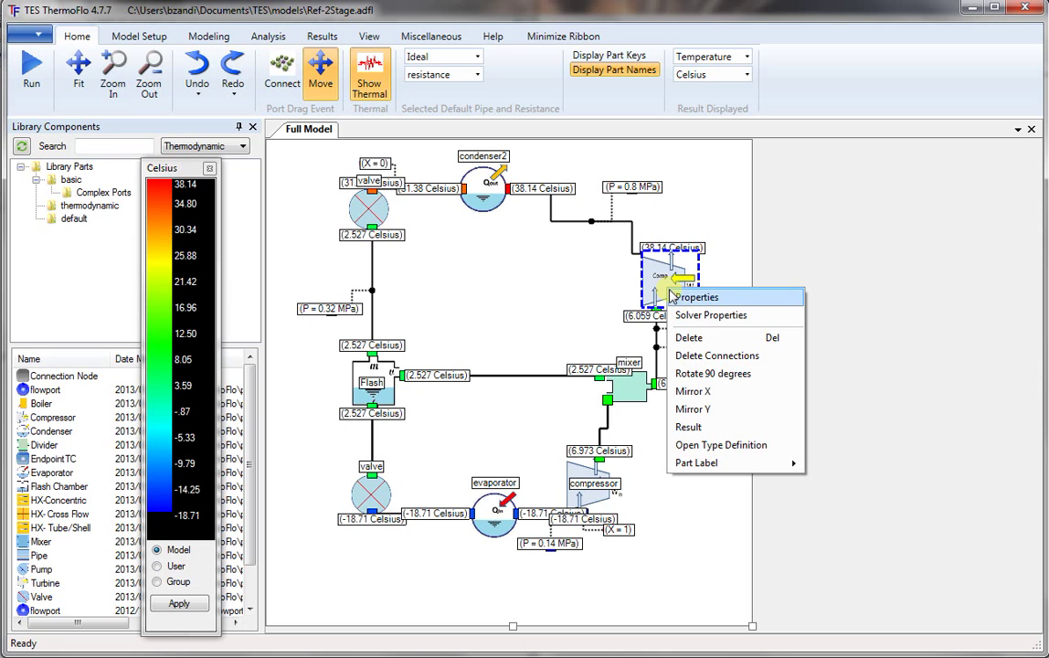
{"action": "left_click", "coordinate": [690, 428]}
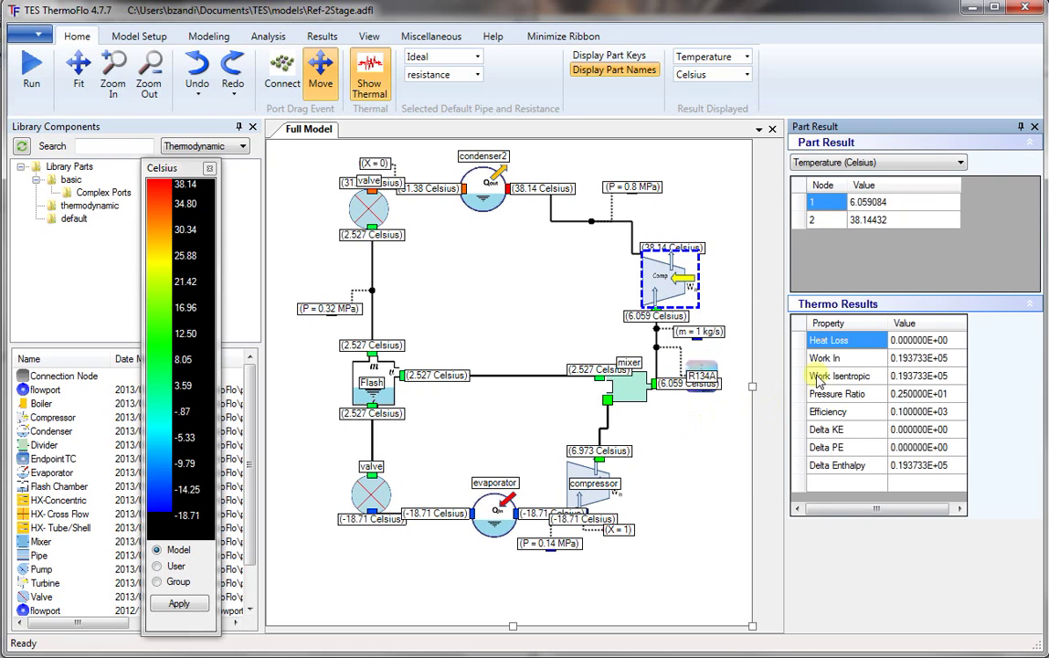